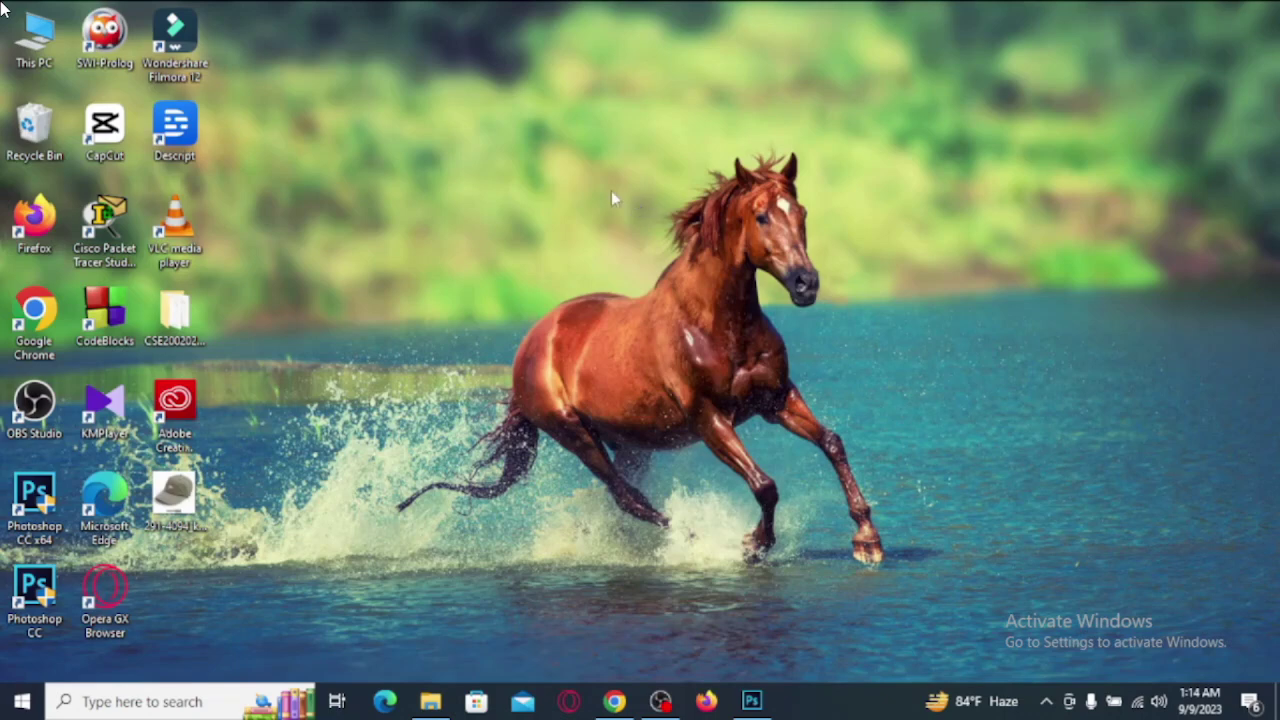
# - Refresh the desktop twice from its right-click menu
pyautogui.rightClick(448, 98)
pyautogui.click(512, 136)
pyautogui.rightClick(373, 50)
pyautogui.click(390, 103)
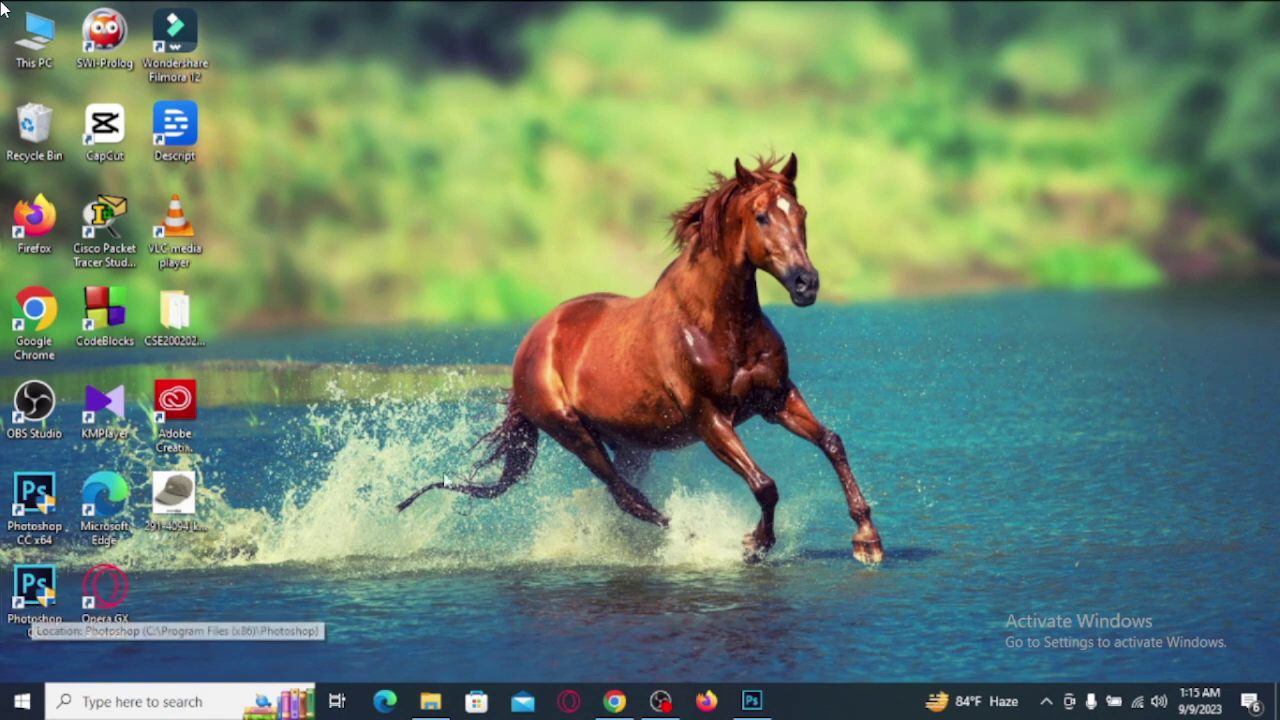
# - Open the misty mountain photo 1bdb117f73114081a81c82604ba8aaa1.jpg in Photoshop
pyautogui.click(752, 701)
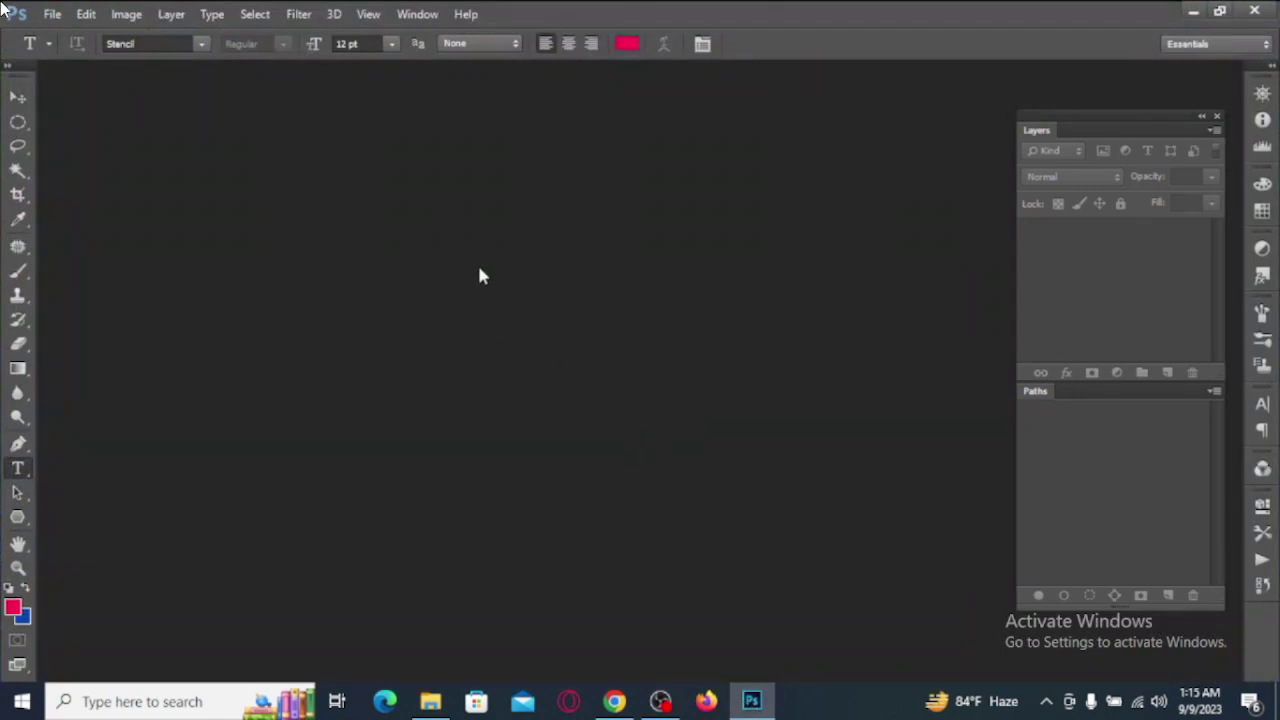
pyautogui.doubleClick(440, 163)
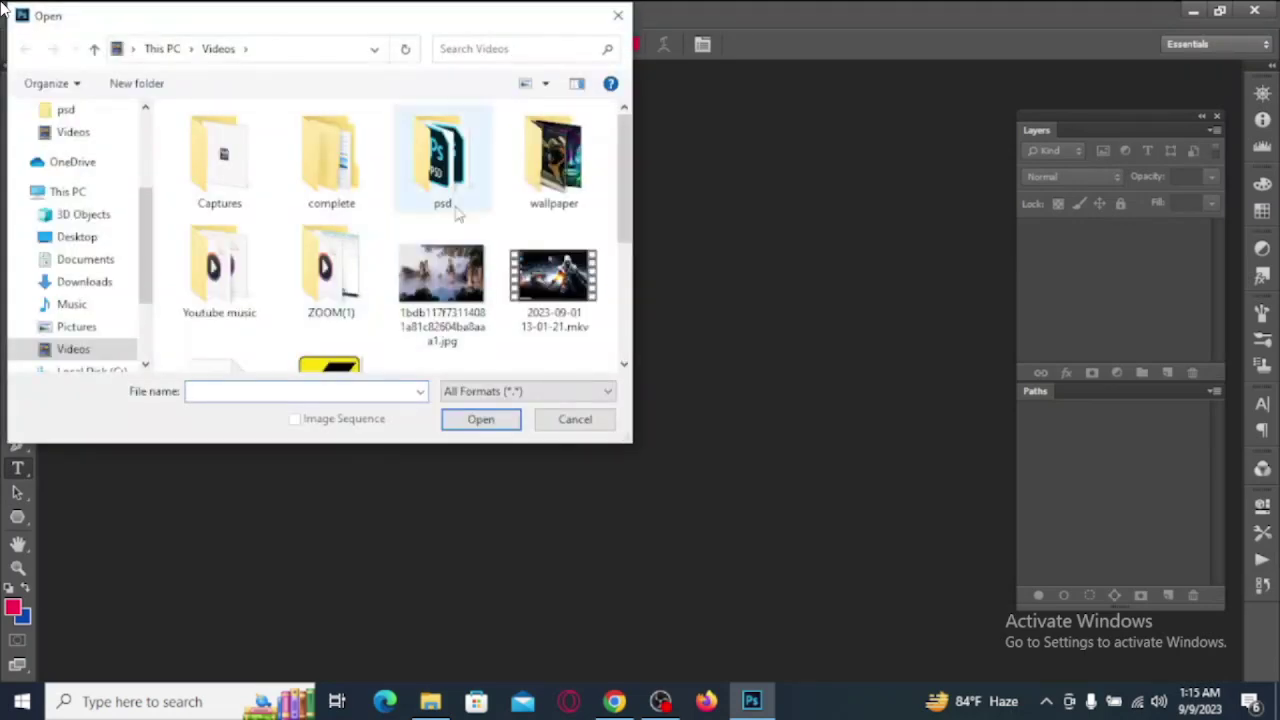
pyautogui.click(488, 326)
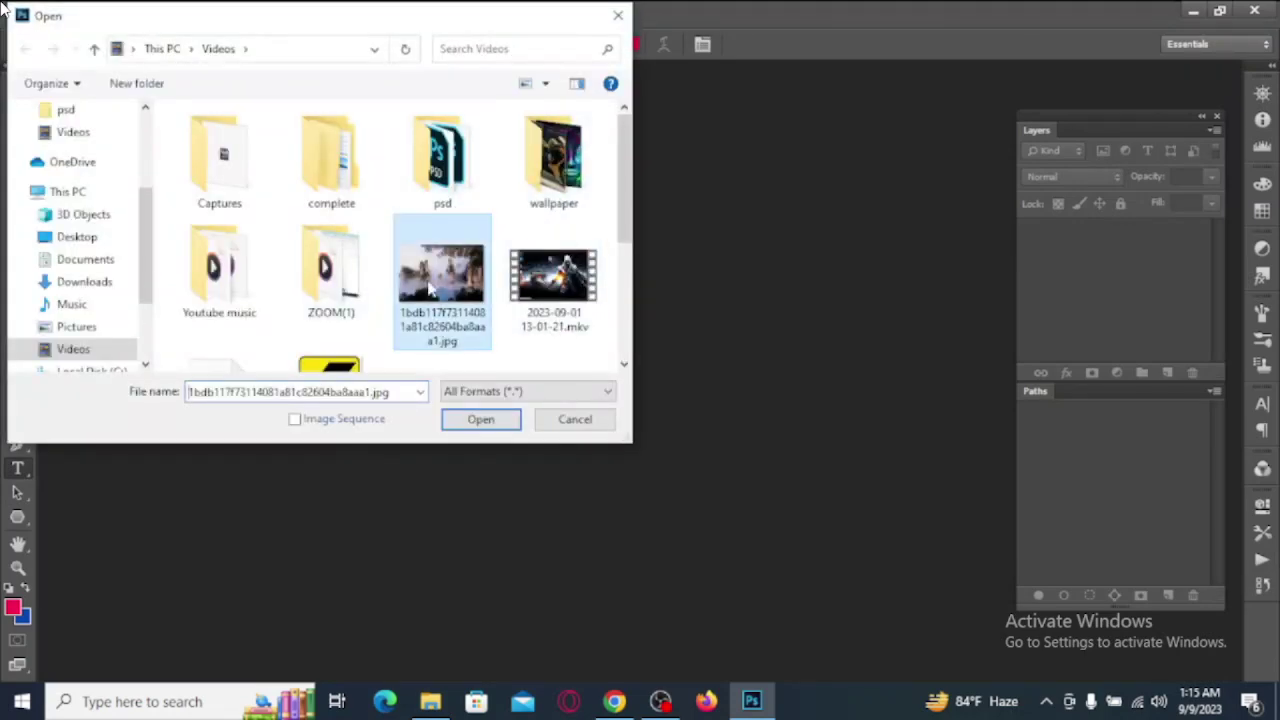
pyautogui.click(492, 424)
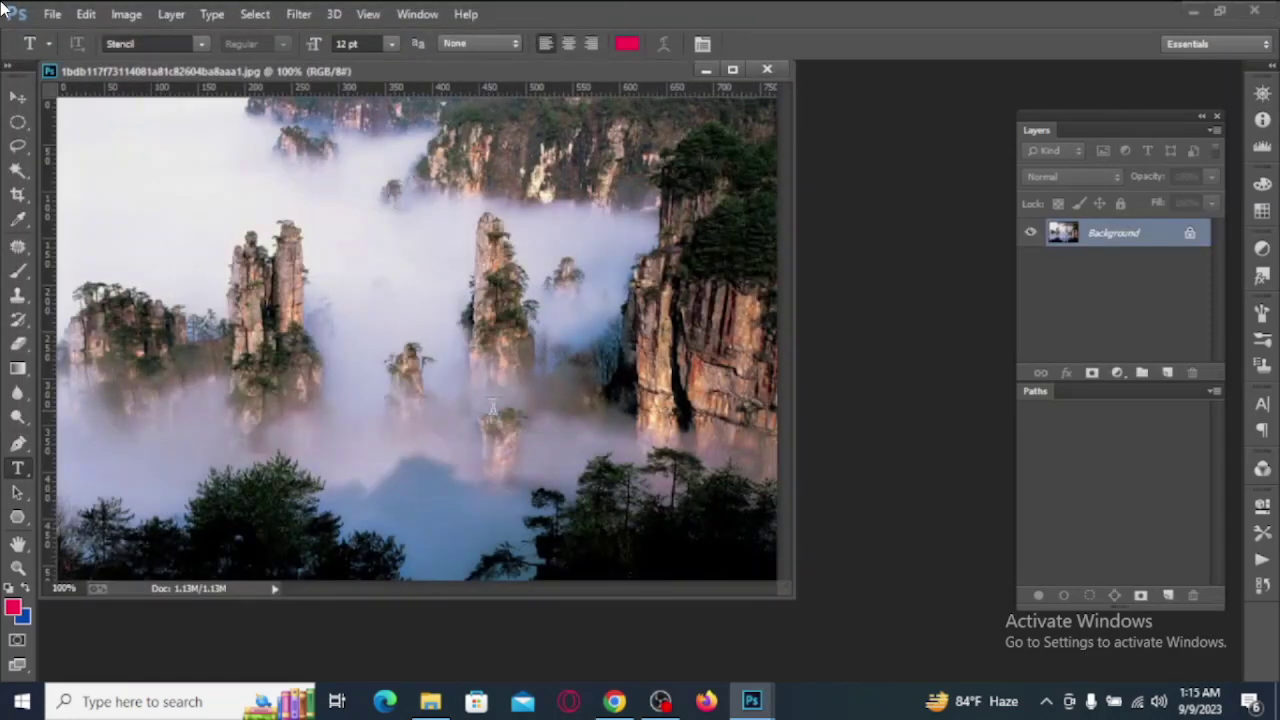
# - Dock the mountain photo as a tab and zoom so the whole image fits
pyautogui.moveTo(369, 72)
pyautogui.mouseDown()
pyautogui.moveTo(566, 120)
pyautogui.moveTo(528, 60)
pyautogui.mouseUp()
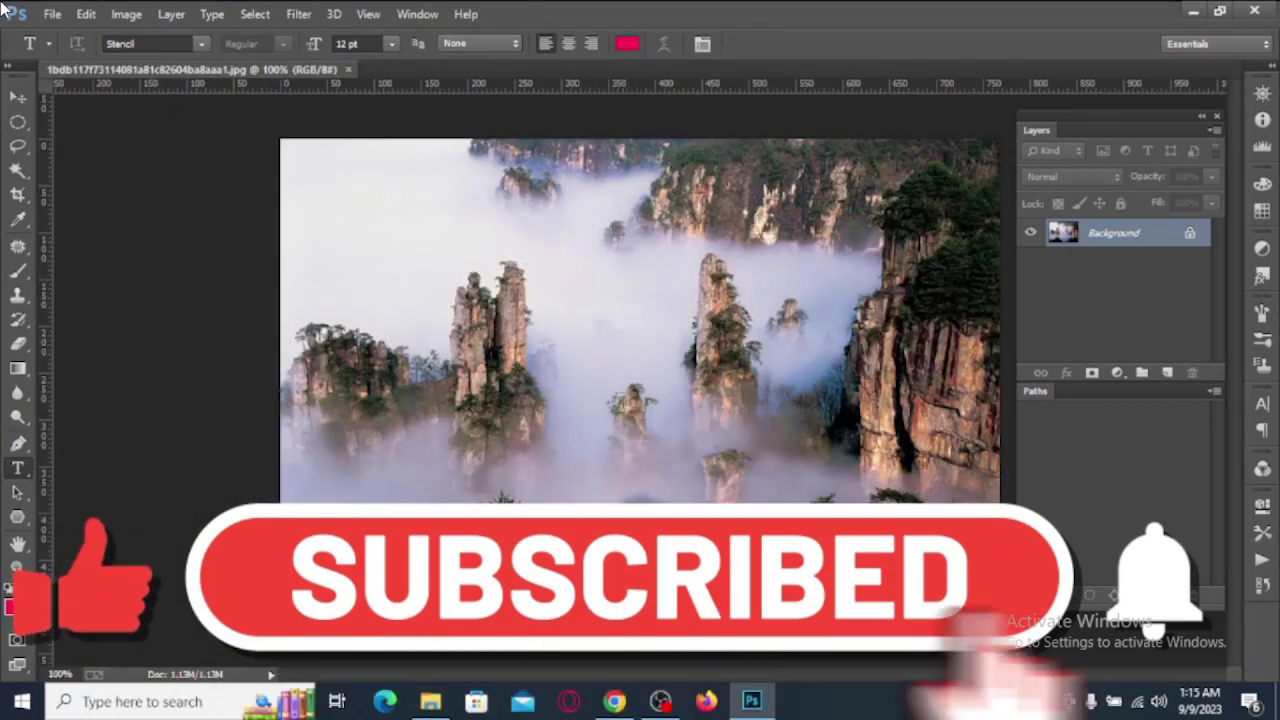
pyautogui.click(641, 335)
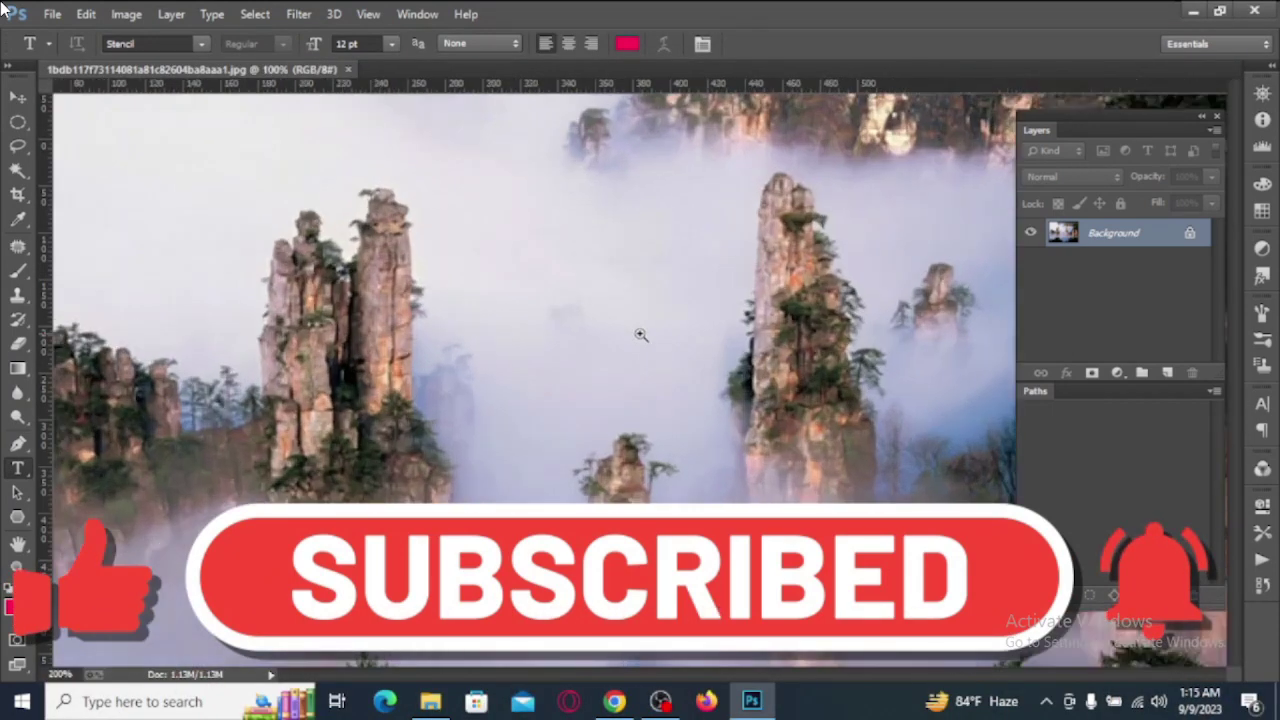
pyautogui.moveTo(691, 334); pyautogui.dragTo(592, 356)
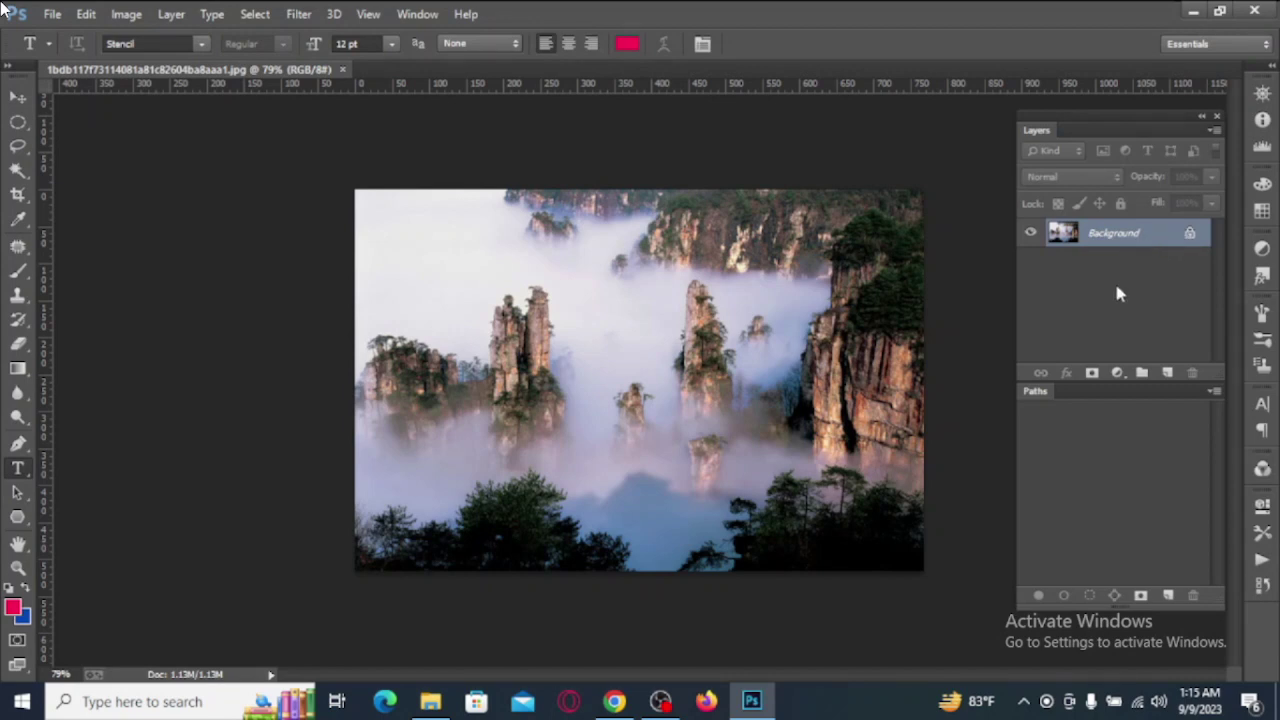
# - Convert the Background into Layer 0 and place a new empty Layer 1 below it
pyautogui.doubleClick(1147, 235)
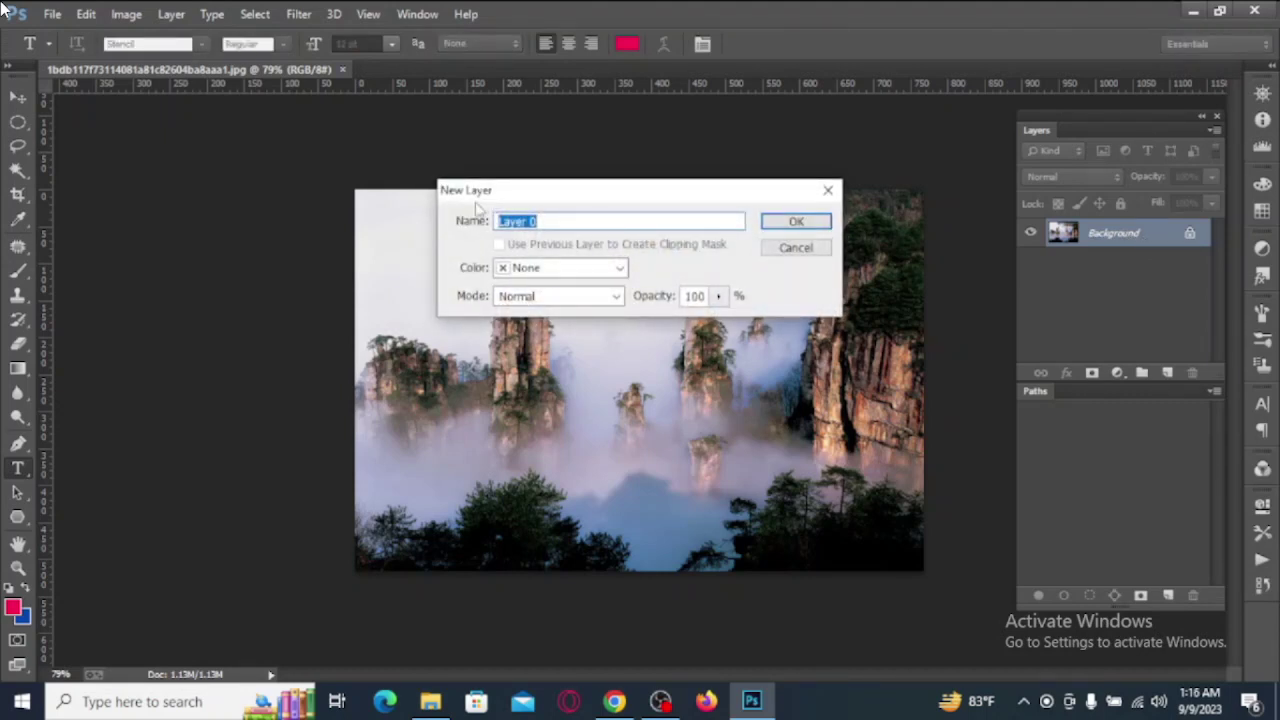
pyautogui.click(800, 222)
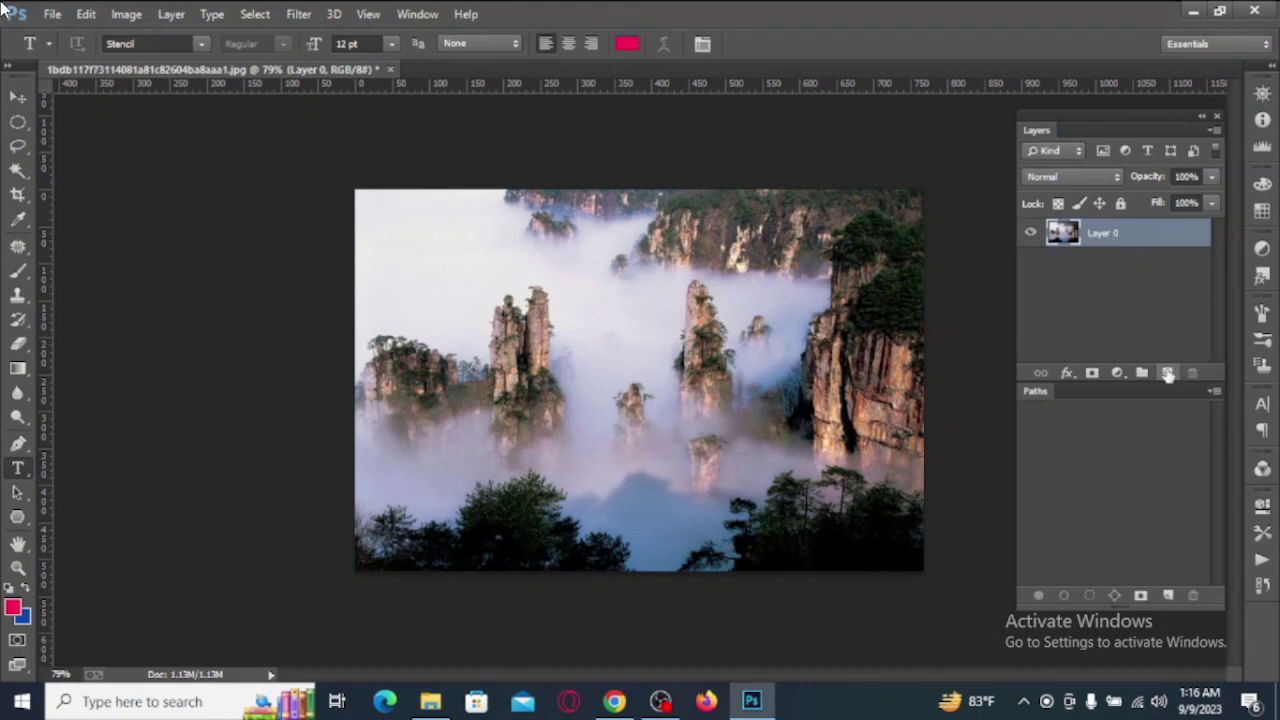
pyautogui.click(1167, 372)
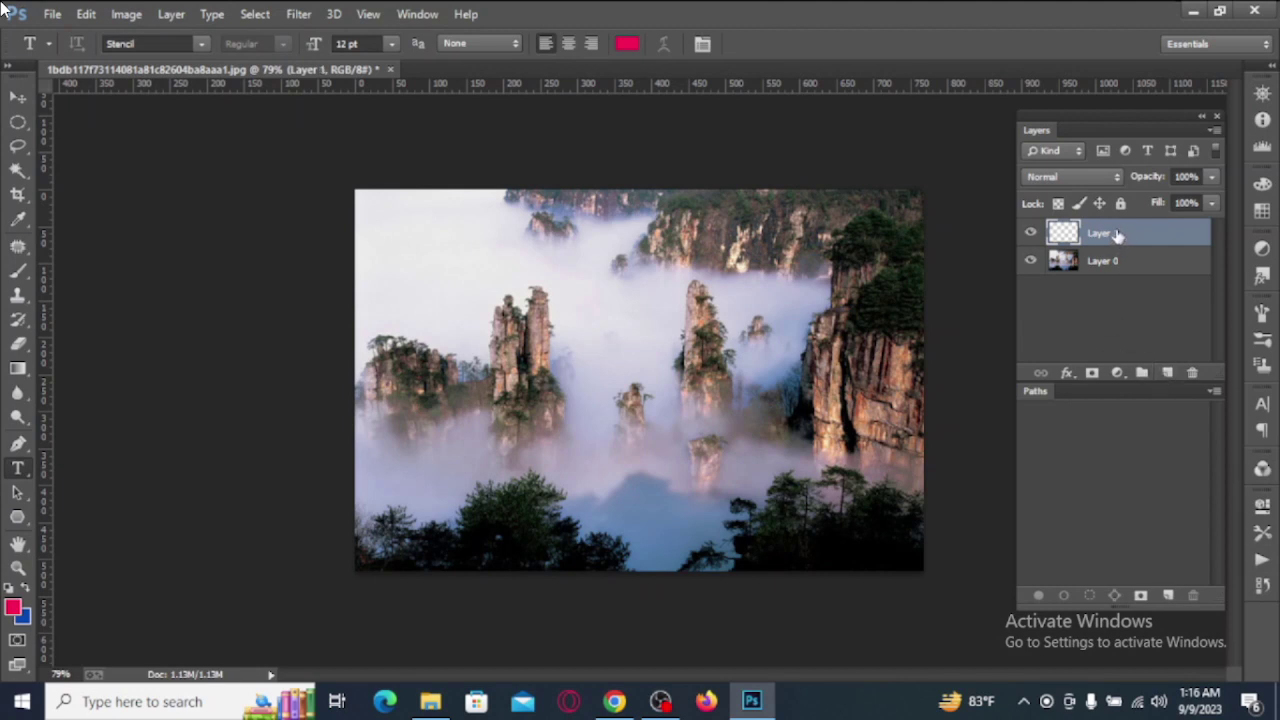
pyautogui.moveTo(1117, 234); pyautogui.dragTo(1105, 276)
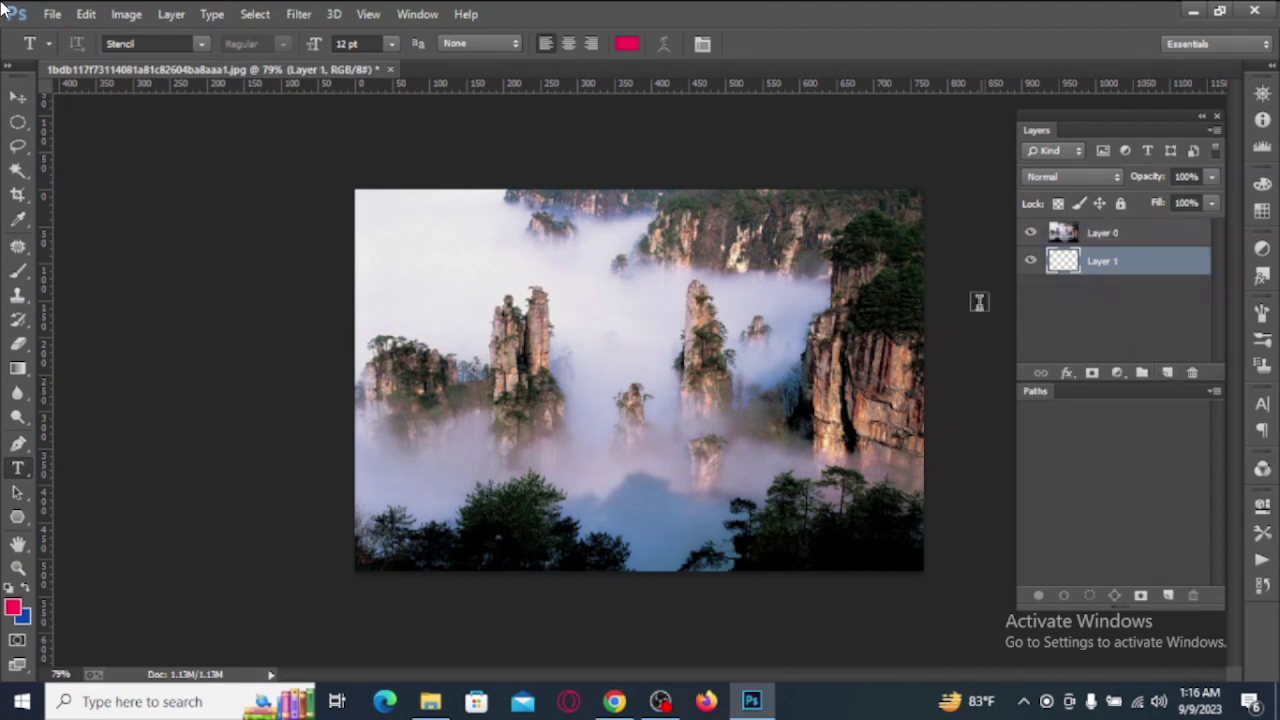
# - Set the foreground colour to a lighter pink, then select Layer 0
pyautogui.click(13, 607)
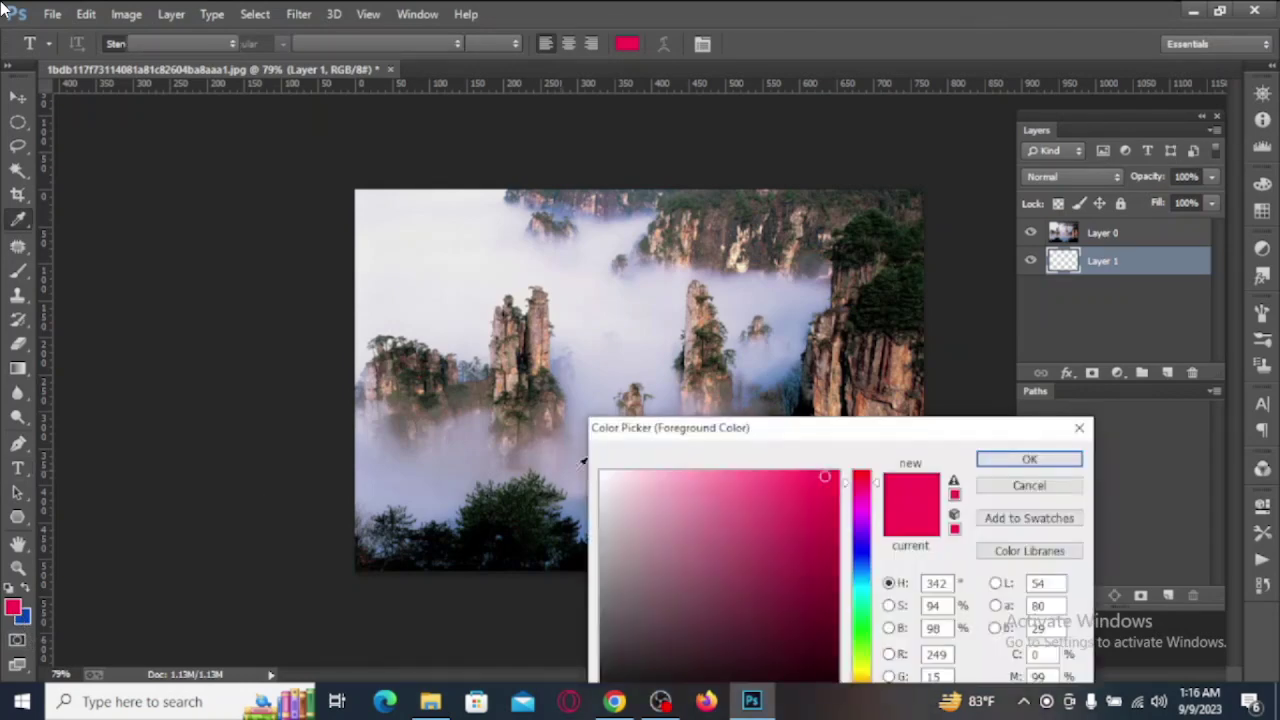
pyautogui.moveTo(830, 418); pyautogui.dragTo(740, 240)
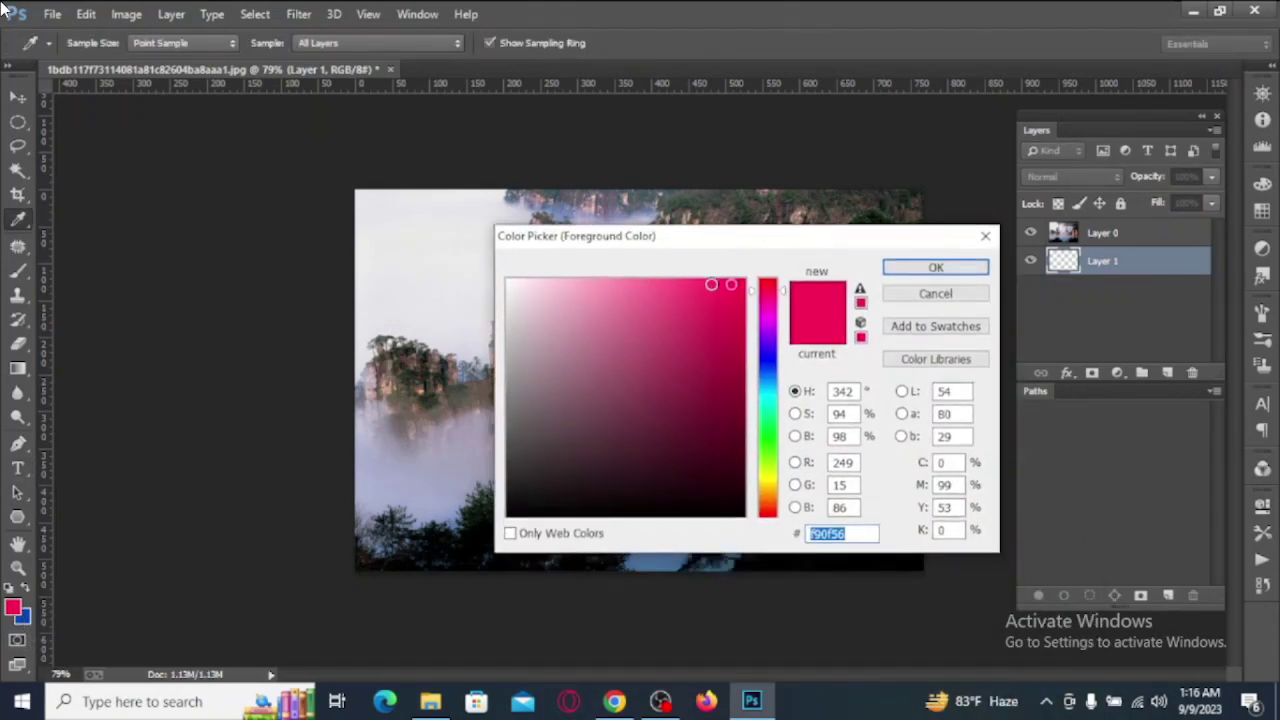
pyautogui.click(630, 288)
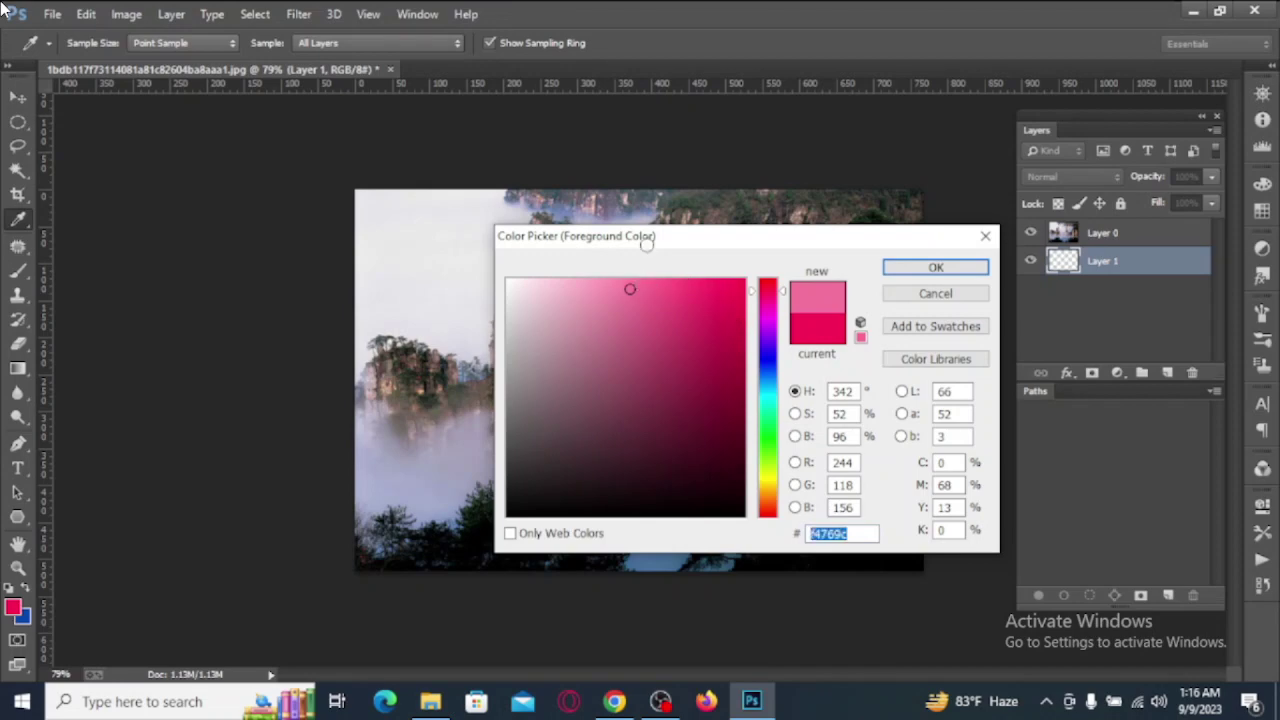
pyautogui.click(641, 287)
pyautogui.press('Return')
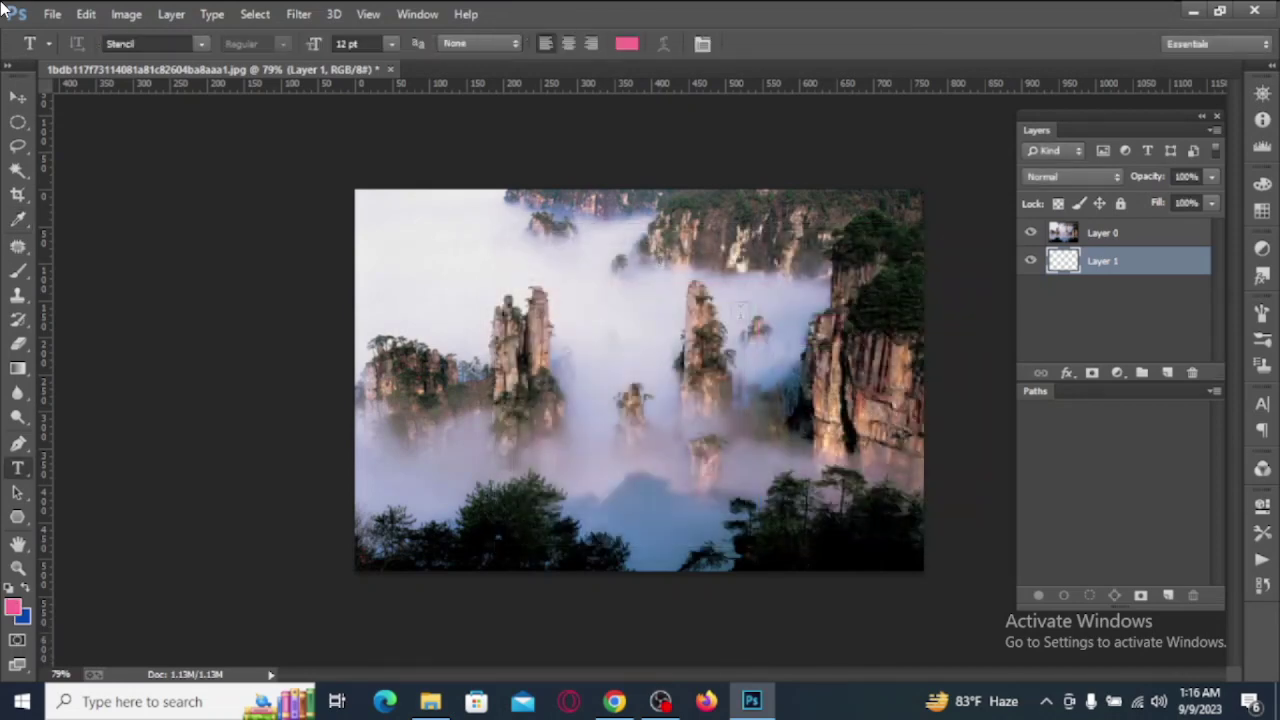
pyautogui.click(1117, 233)
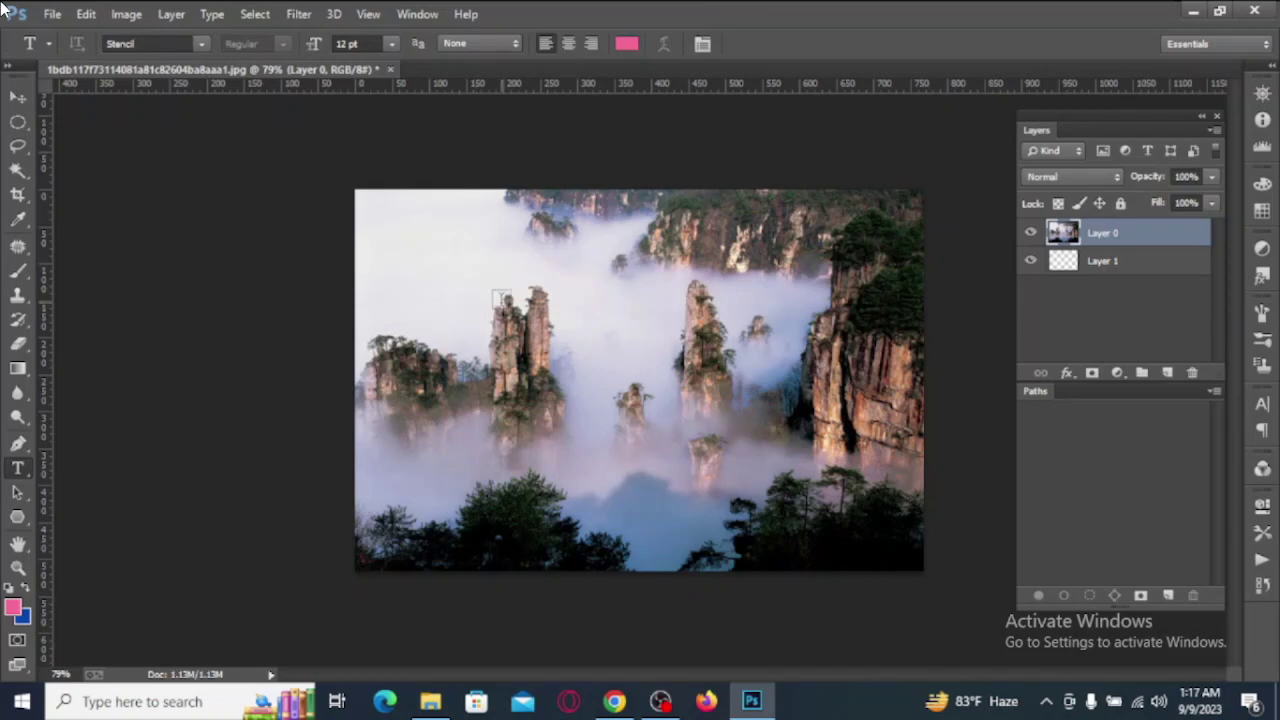
# - Add a pink Stencil text layer reading GOOGLE above the left peaks
pyautogui.click(499, 298)
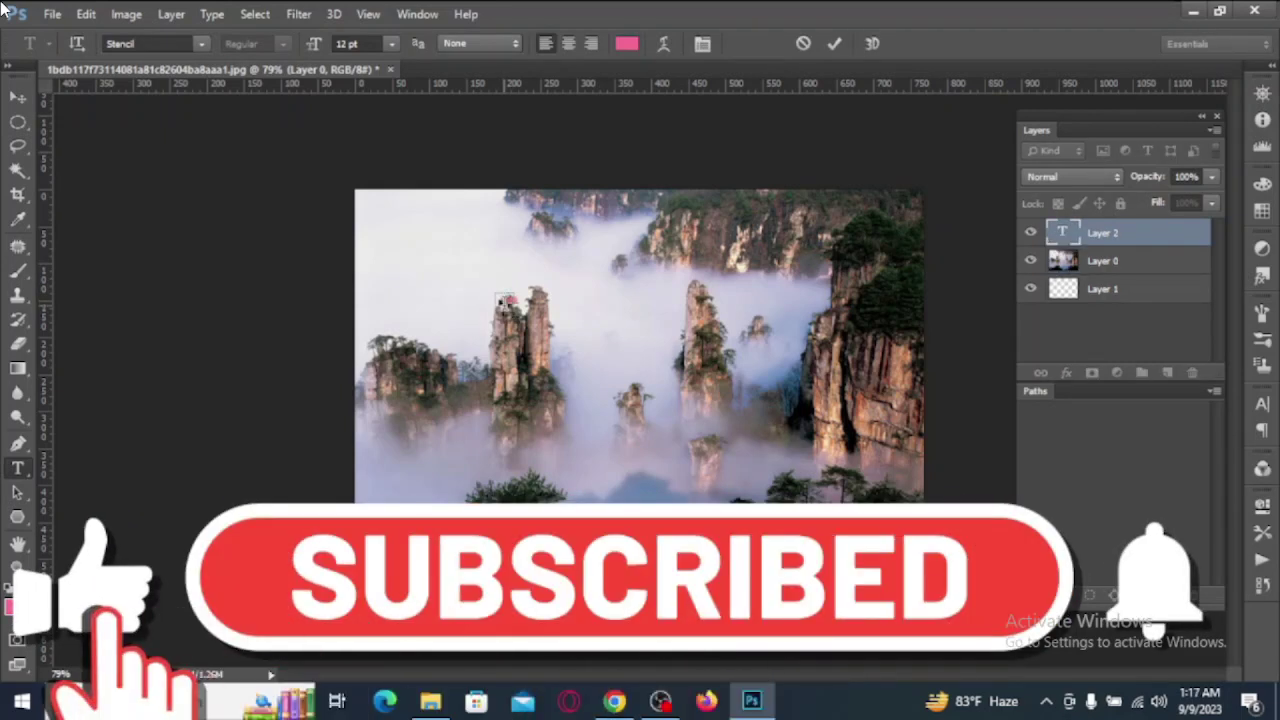
pyautogui.write('GOOGLE')
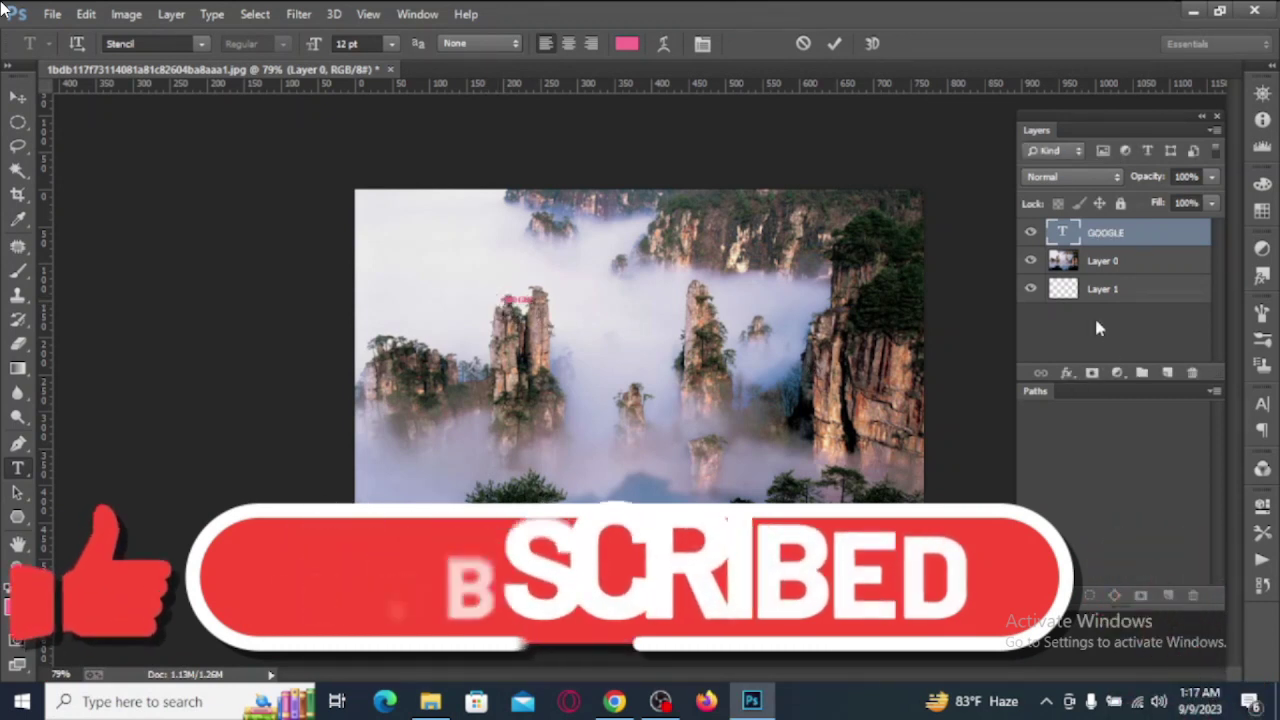
pyautogui.hotkey('ctrl', 'Return')
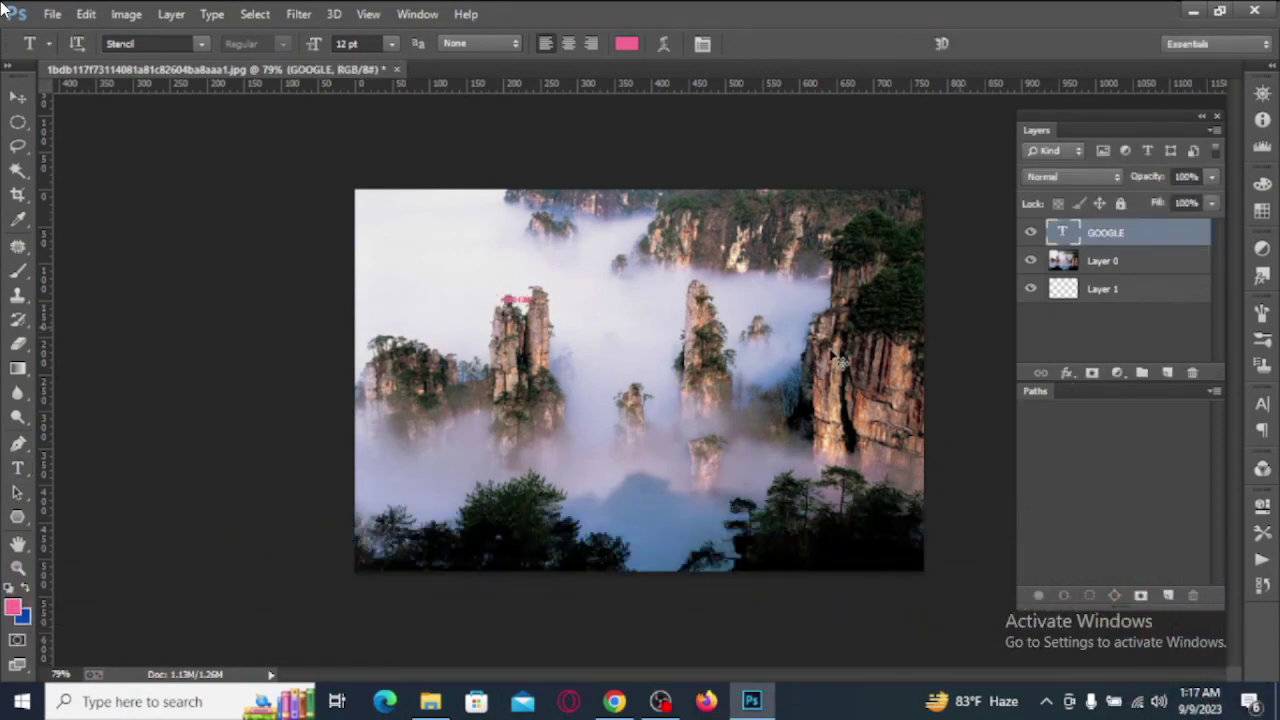
# - Enlarge and stretch the GOOGLE text to about 288 pt across most of the photo
pyautogui.hotkey('ctrl', 't')
pyautogui.moveTo(548, 320); pyautogui.dragTo(887, 437)
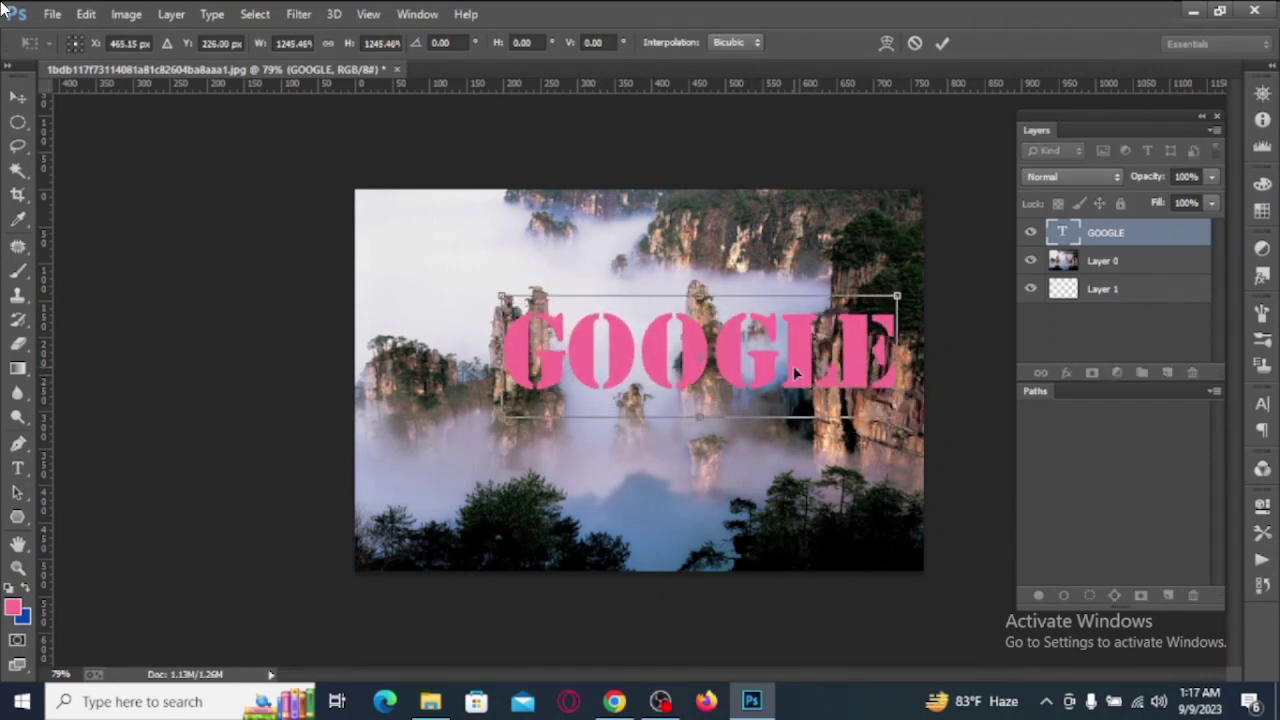
pyautogui.moveTo(805, 370)
pyautogui.mouseDown()
pyautogui.moveTo(716, 393)
pyautogui.moveTo(728, 387)
pyautogui.mouseUp()
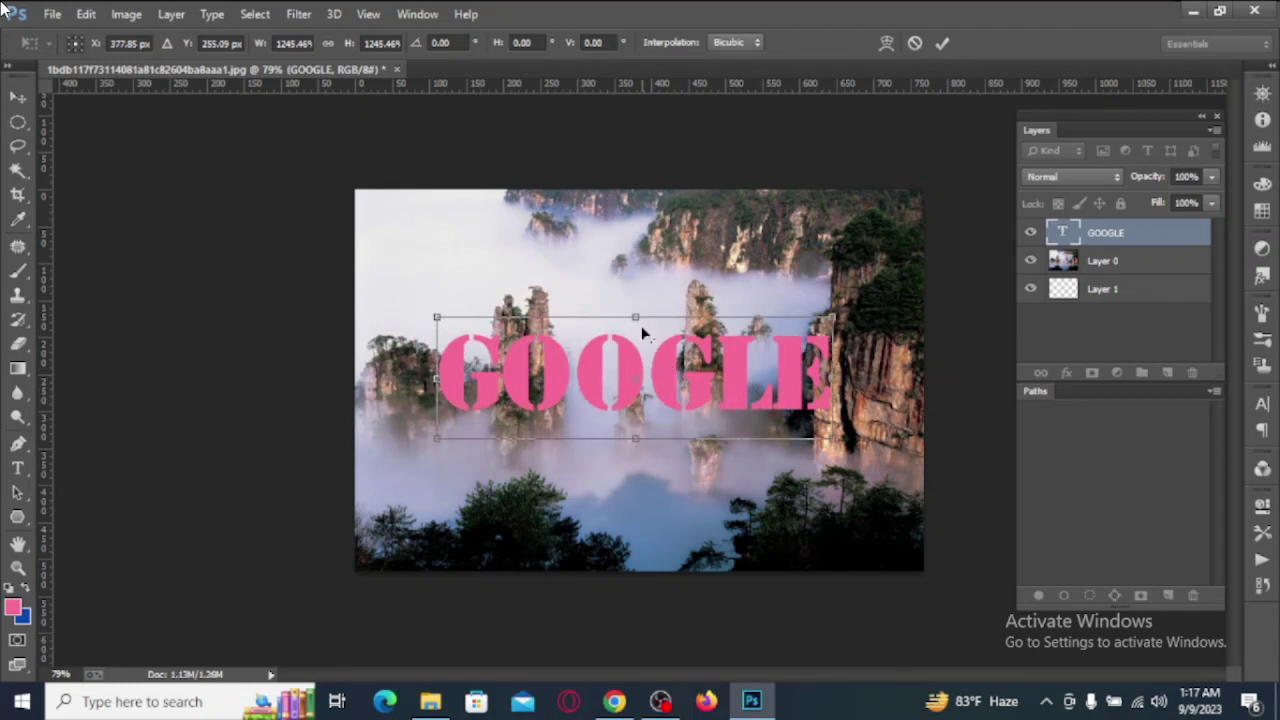
pyautogui.moveTo(637, 318); pyautogui.dragTo(637, 271)
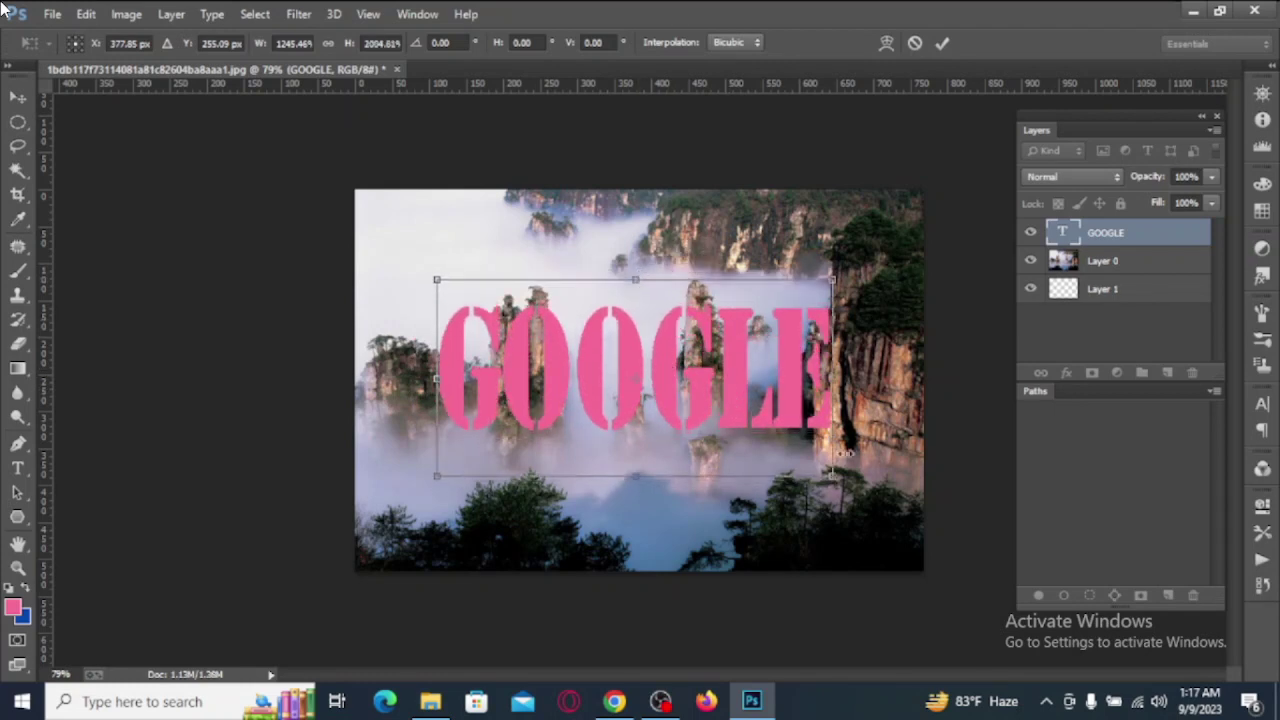
pyautogui.moveTo(832, 484); pyautogui.dragTo(900, 500)
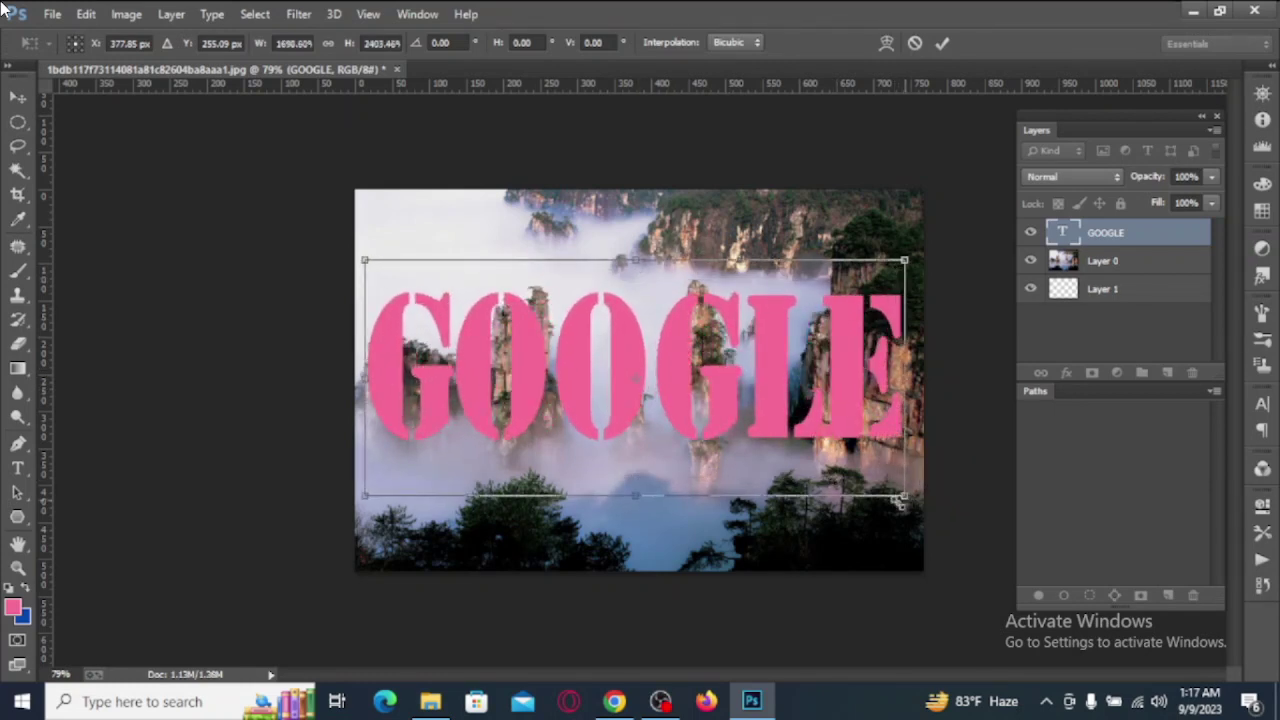
pyautogui.moveTo(712, 398)
pyautogui.mouseDown()
pyautogui.moveTo(725, 410)
pyautogui.moveTo(713, 407)
pyautogui.mouseUp()
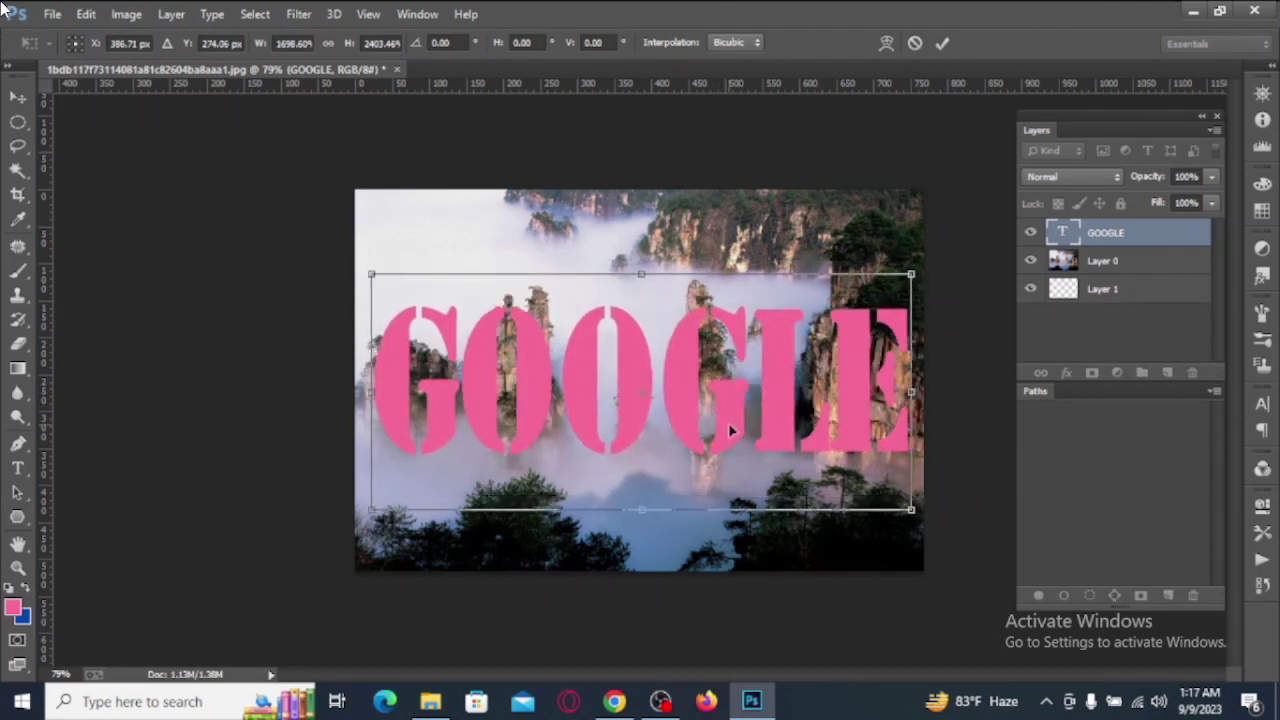
pyautogui.press('Return')
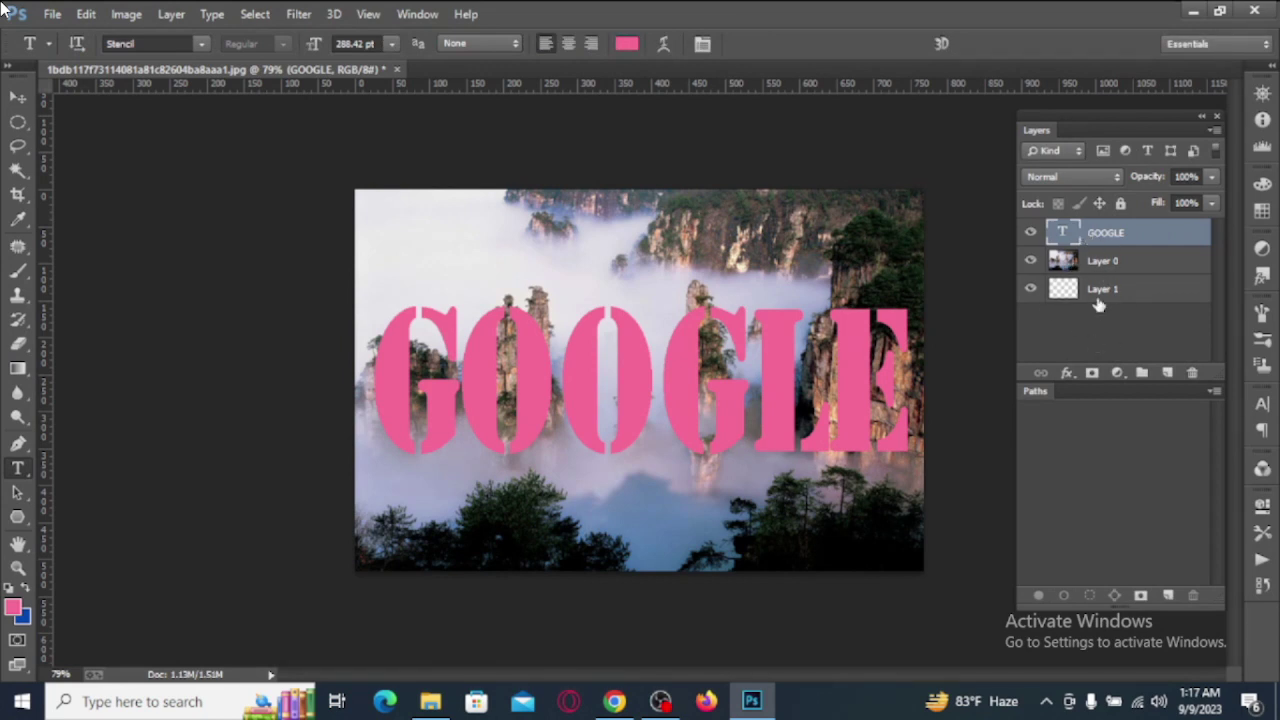
# - Move GOOGLE below Layer 0, fill Layer 1 with pink, and reselect the GOOGLE layer
pyautogui.moveTo(1115, 236); pyautogui.dragTo(1108, 278)
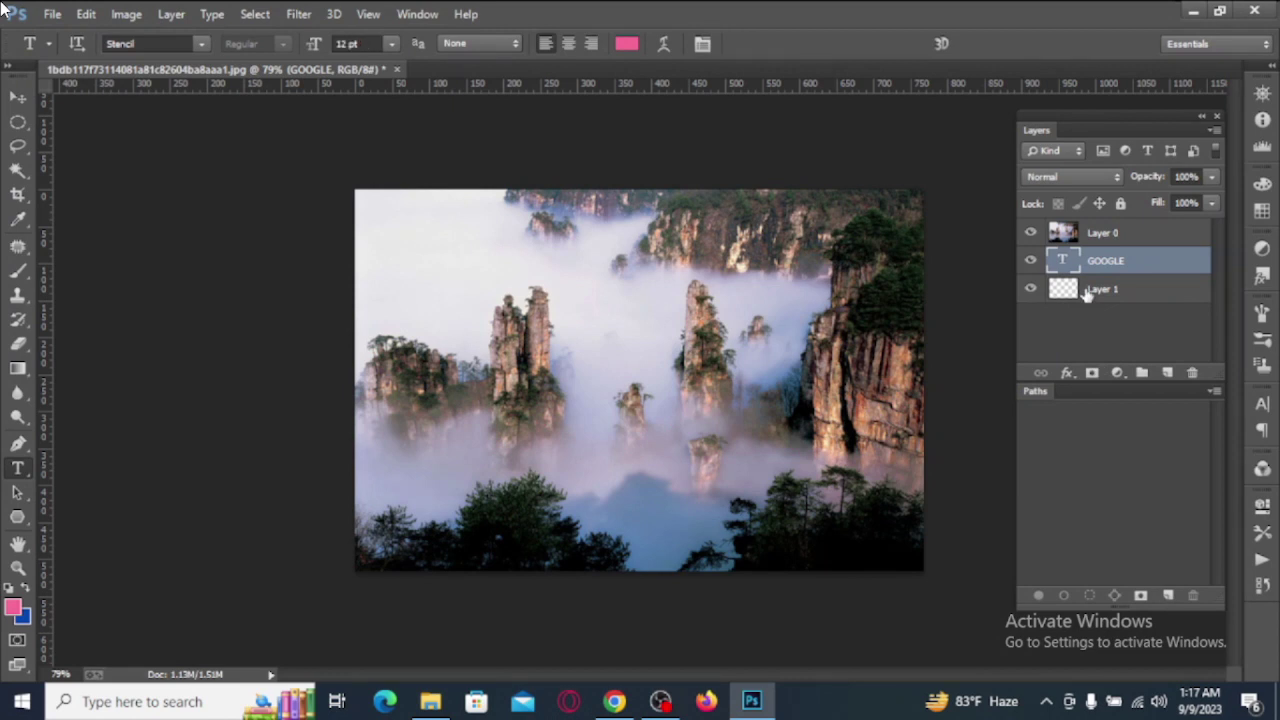
pyautogui.click(1084, 292)
pyautogui.hotkey('alt', 'BackSpace')
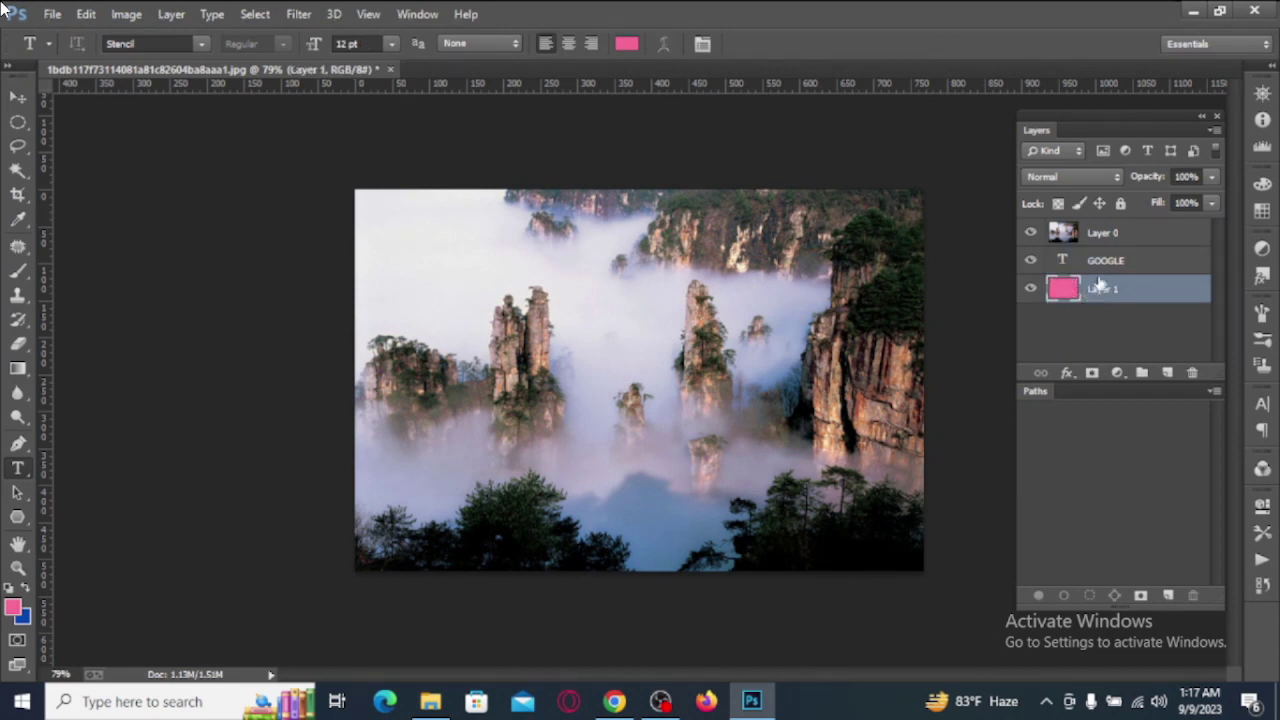
pyautogui.click(1106, 256)
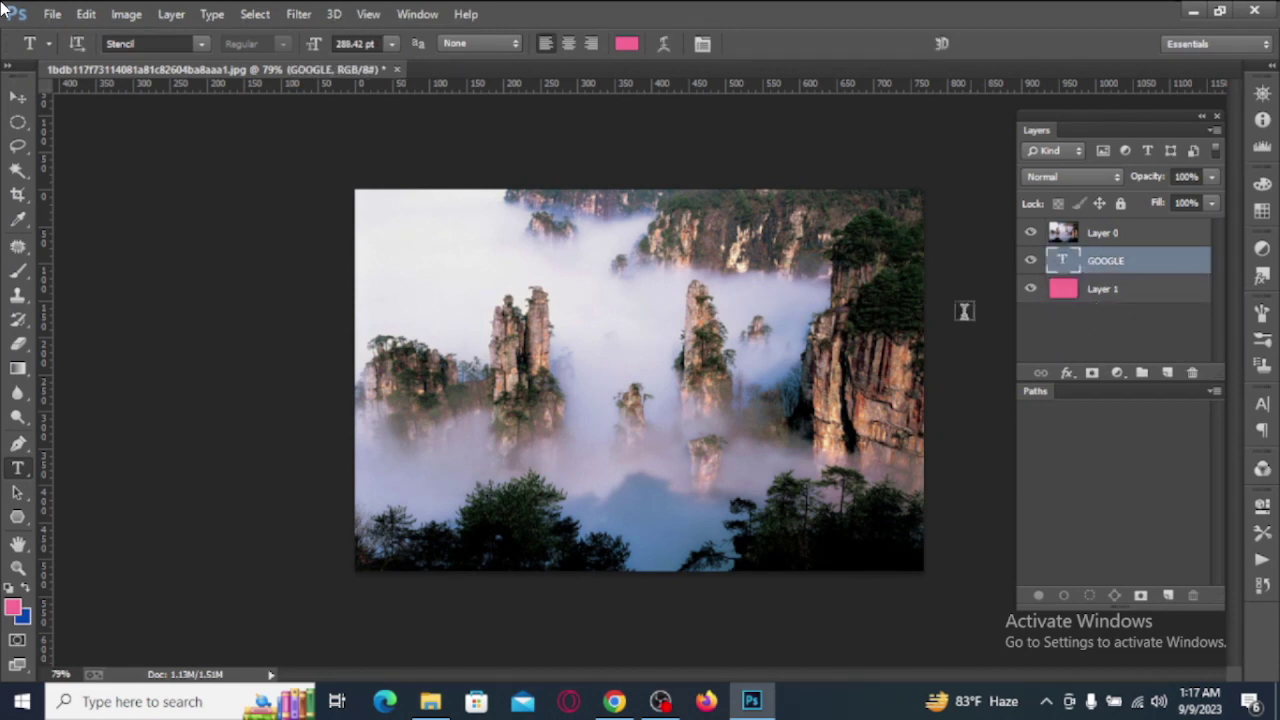
pyautogui.hotkey('ctrl', 't')
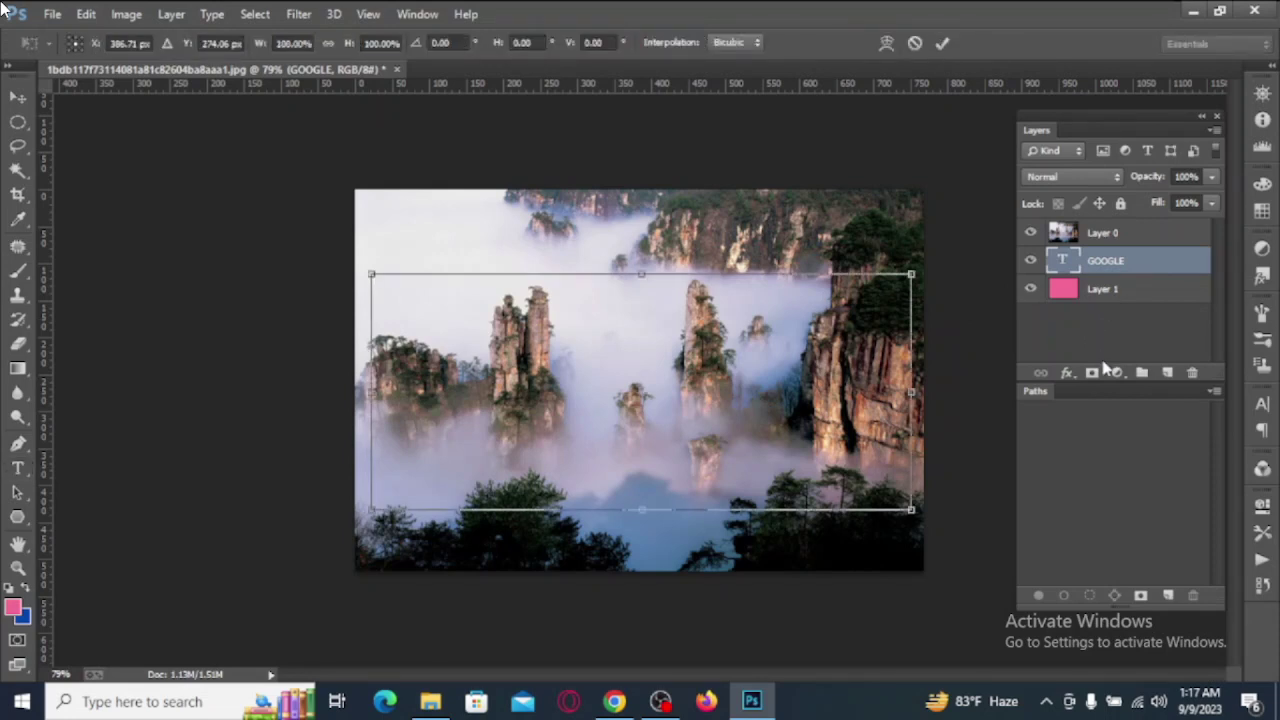
pyautogui.press('Escape')
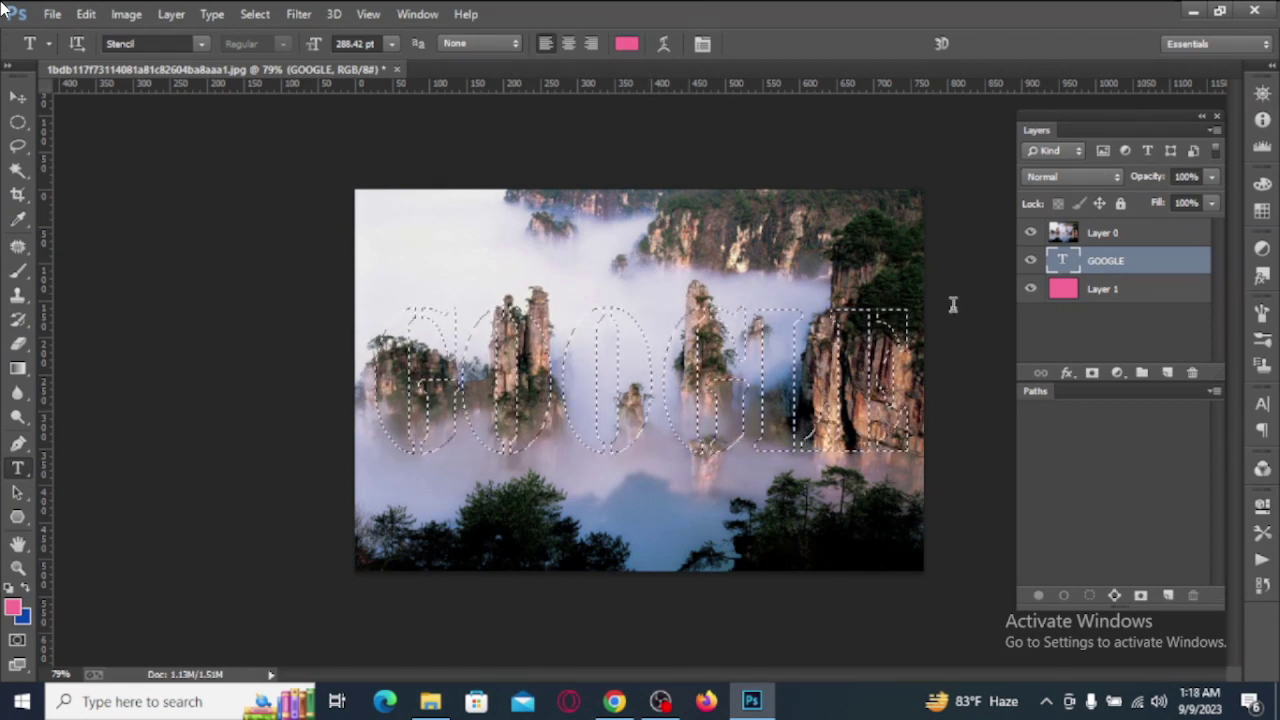
# - Make Layer 0 a clipping mask over the GOOGLE text layer and deselect
pyautogui.click(1125, 238)
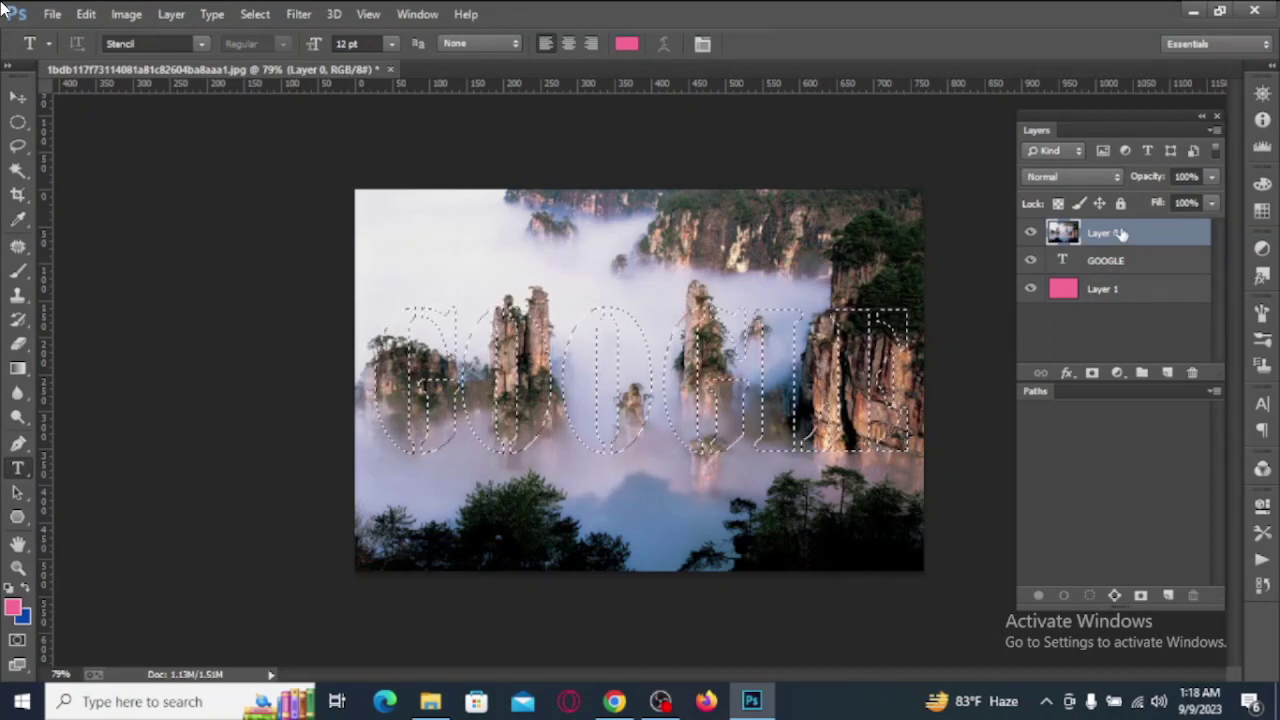
pyautogui.rightClick(1122, 233)
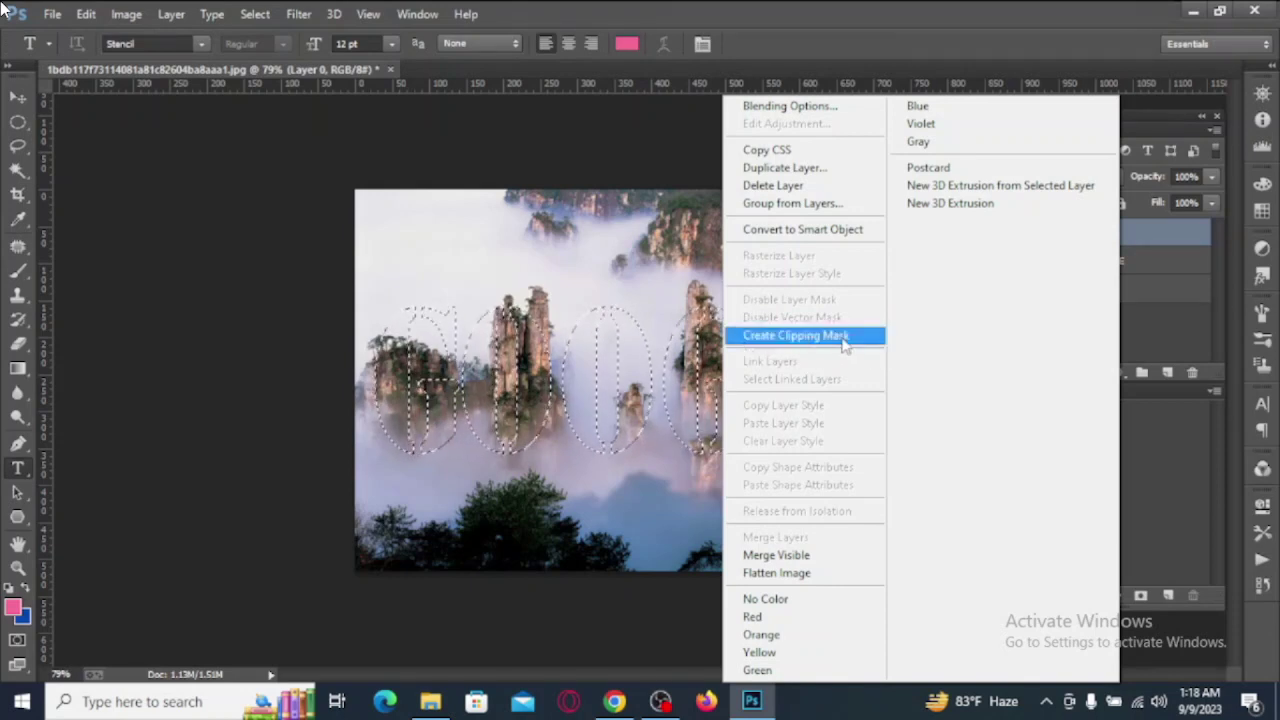
pyautogui.click(795, 335)
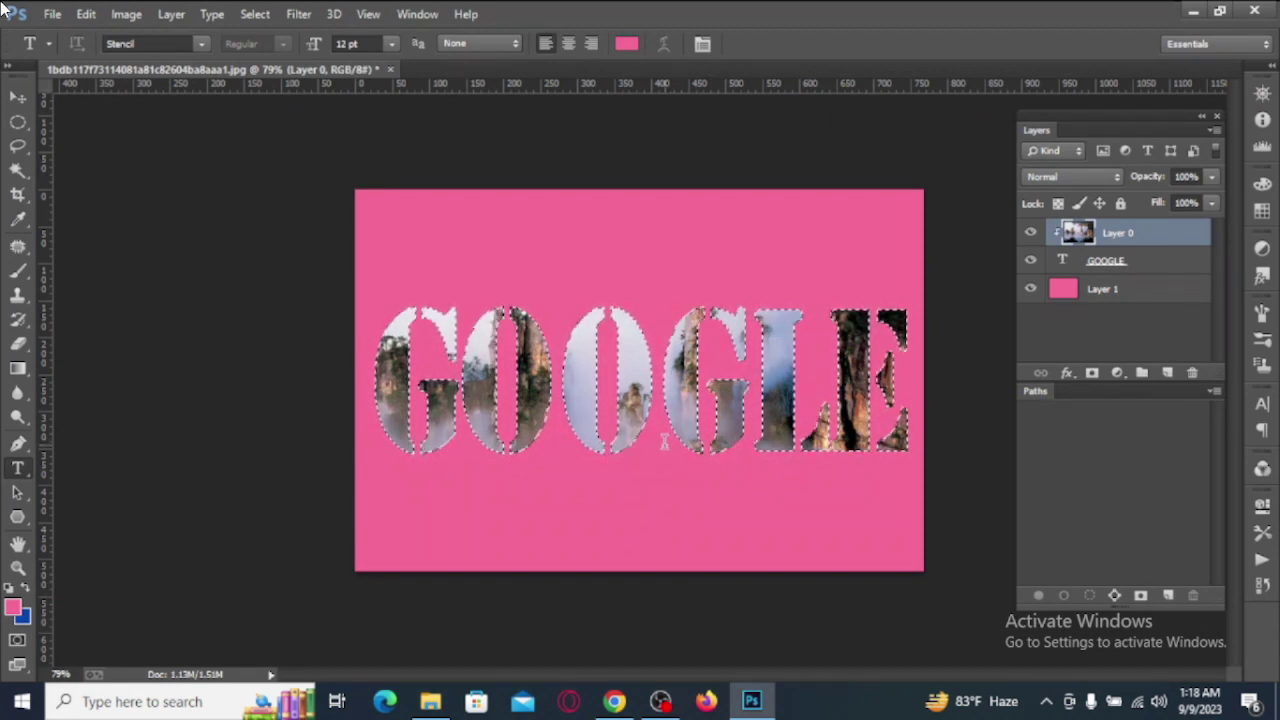
pyautogui.hotkey('ctrl', 'd')
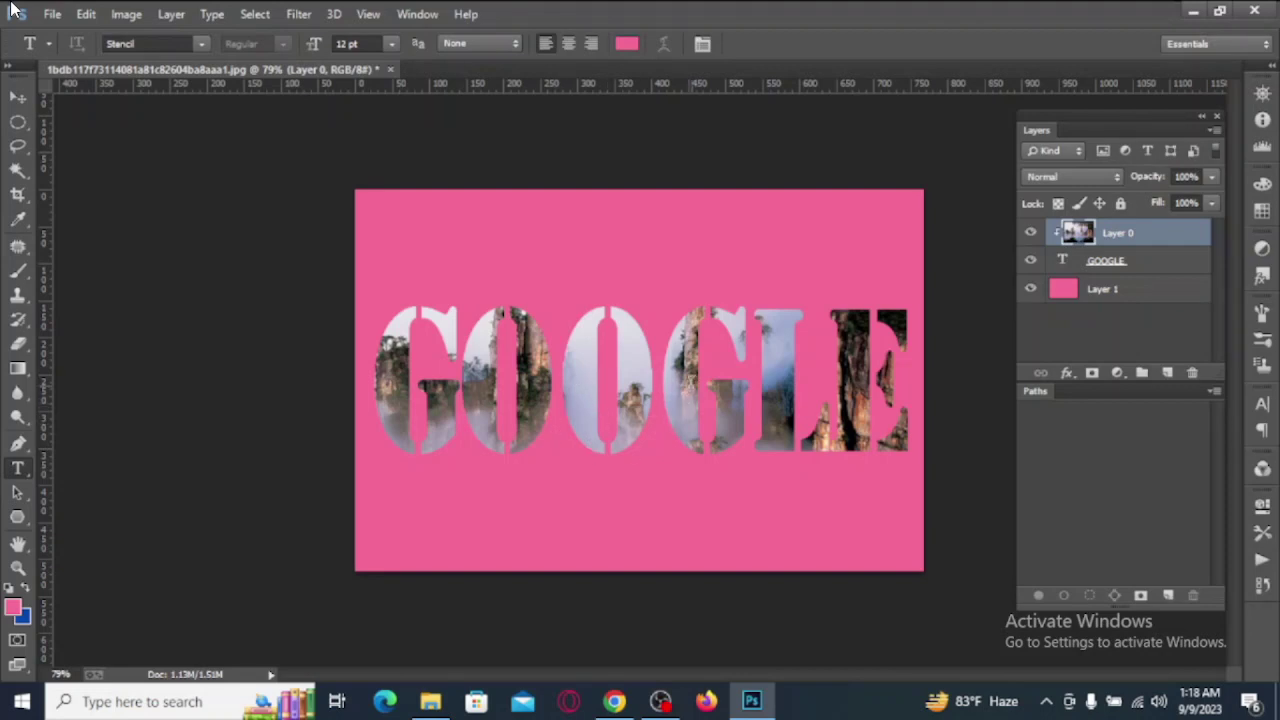
# - Nudge the photo inside the GOOGLE letters, zoom out, then release the clipping mask
pyautogui.press('v')
pyautogui.moveTo(700, 370)
pyautogui.mouseDown()
pyautogui.moveTo(672, 380)
pyautogui.moveTo(747, 369)
pyautogui.moveTo(703, 378)
pyautogui.moveTo(712, 364)
pyautogui.moveTo(700, 365)
pyautogui.mouseUp()
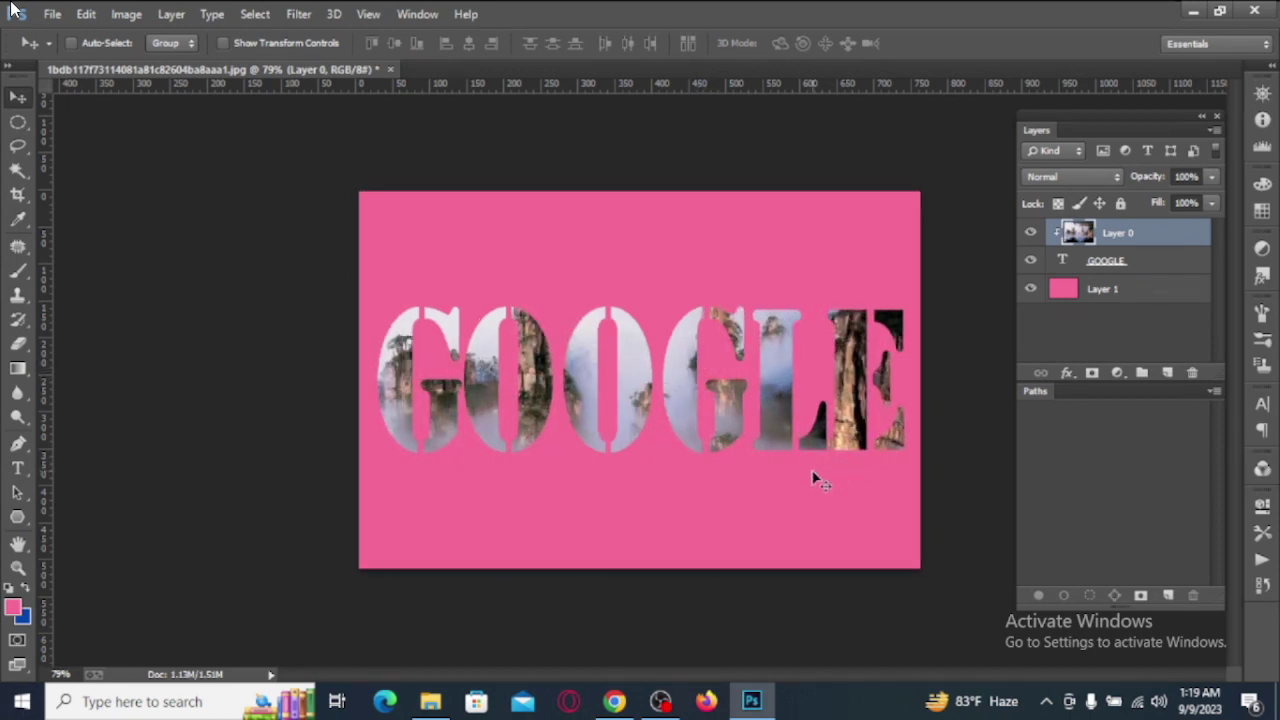
pyautogui.hotkey('ctrl', '-')
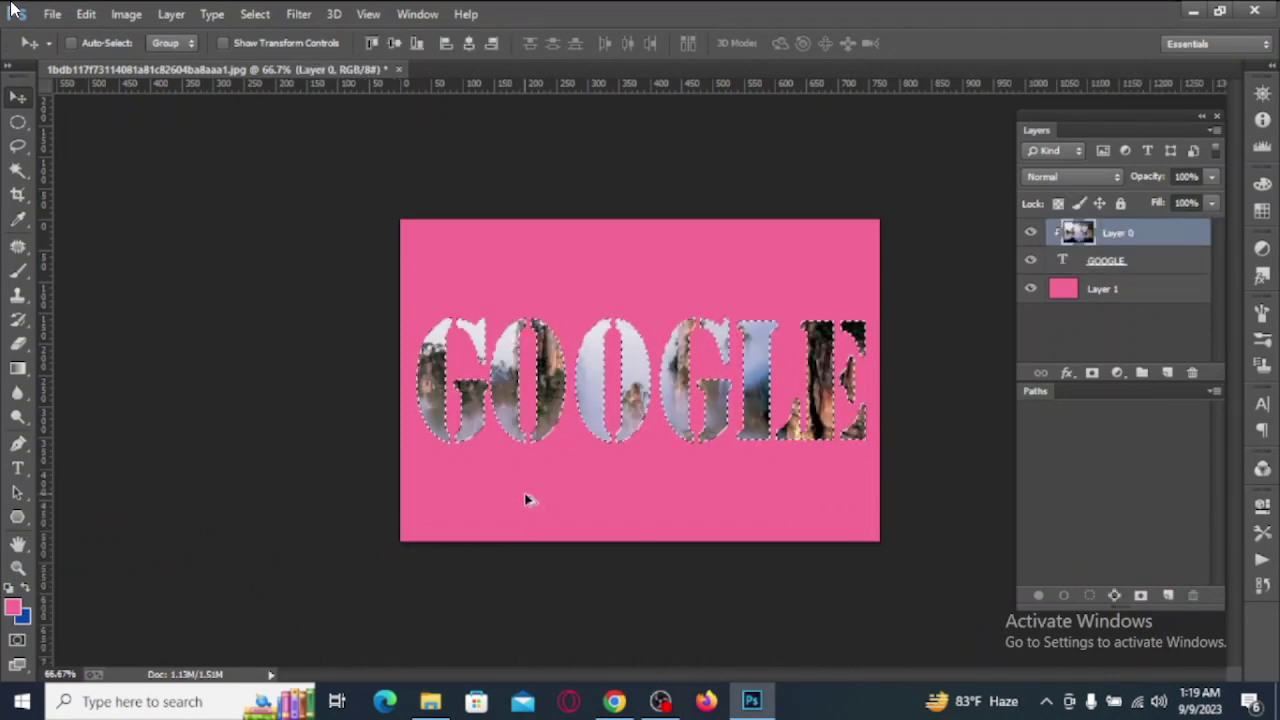
pyautogui.hotkey('ctrl', 'd')
pyautogui.hotkey('alt', '[')
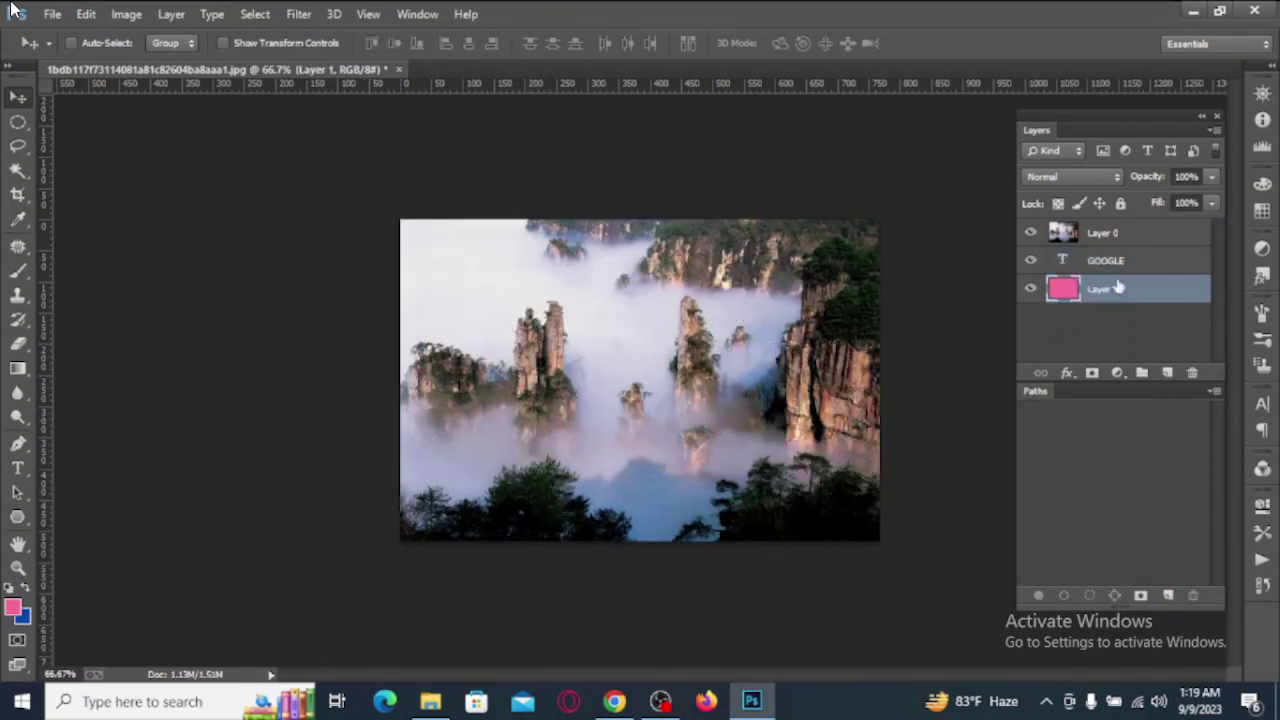
# - Delete the GOOGLE layer and draw a pink flower with the Custom Shape Tool as Shape 1
pyautogui.click(1110, 260)
pyautogui.moveTo(1195, 260); pyautogui.dragTo(1192, 372)
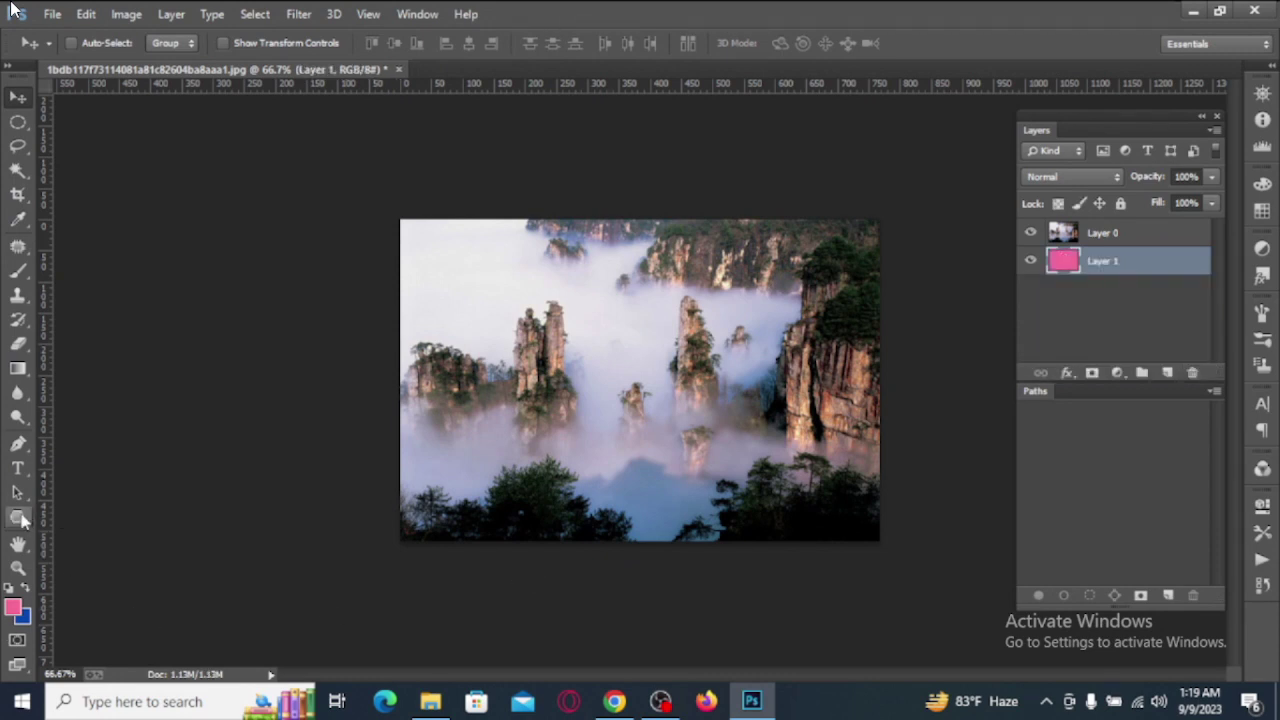
pyautogui.click(22, 520)
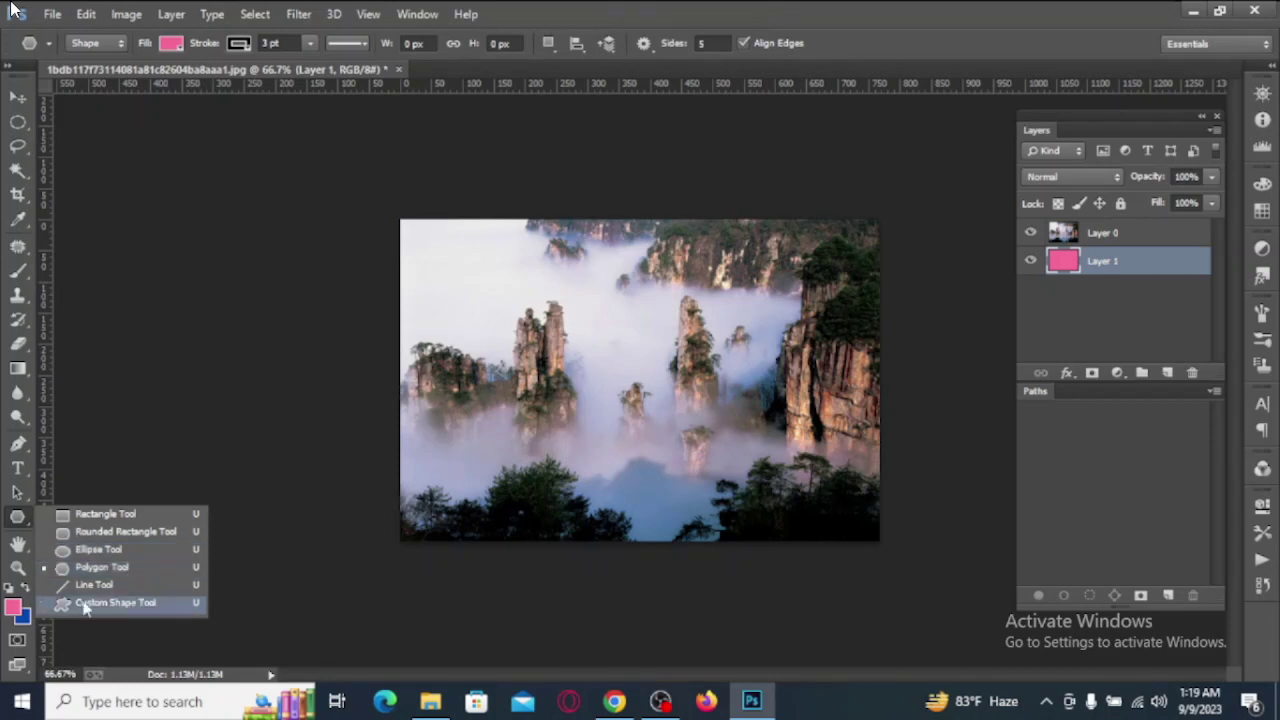
pyautogui.click(139, 607)
pyautogui.moveTo(628, 348)
pyautogui.mouseDown()
pyautogui.moveTo(890, 522)
pyautogui.moveTo(864, 514)
pyautogui.mouseUp()
# - Move the Shape 1 flower right and down, shrink it to 763 × 464 px, and nudge it up
pyautogui.click(1100, 343)
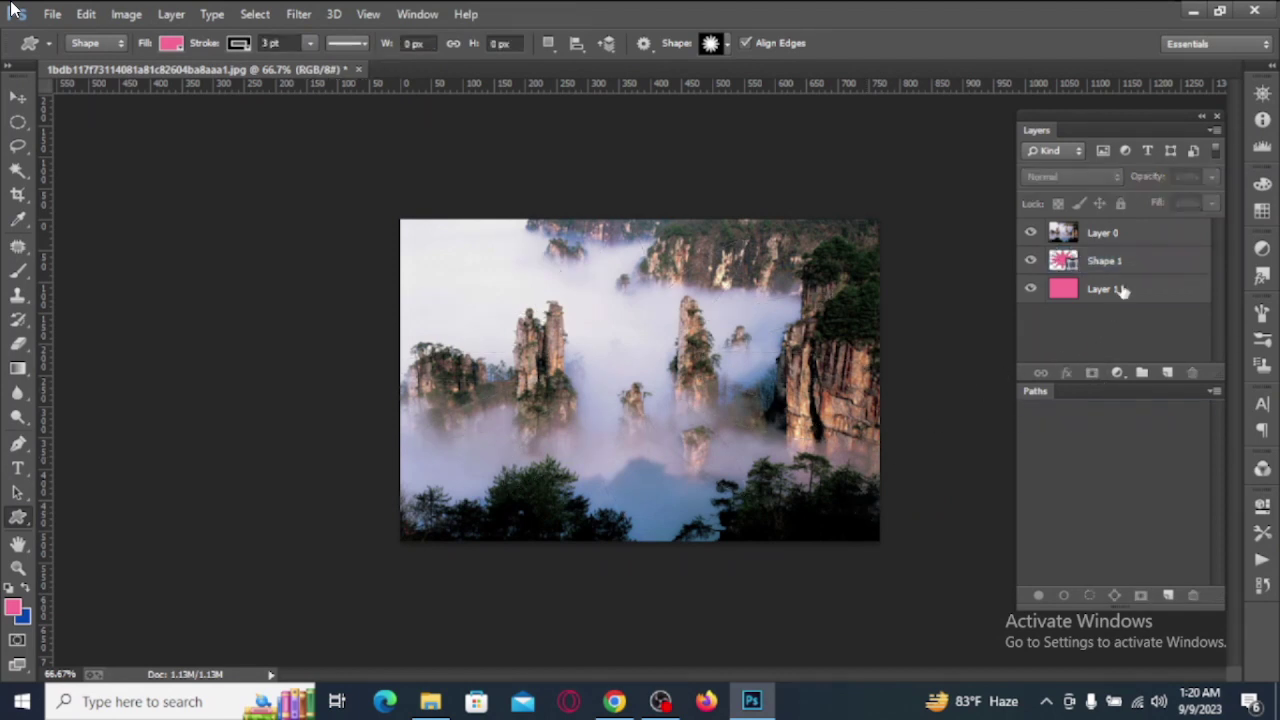
pyautogui.click(1138, 261)
pyautogui.hotkey('ctrl', 't')
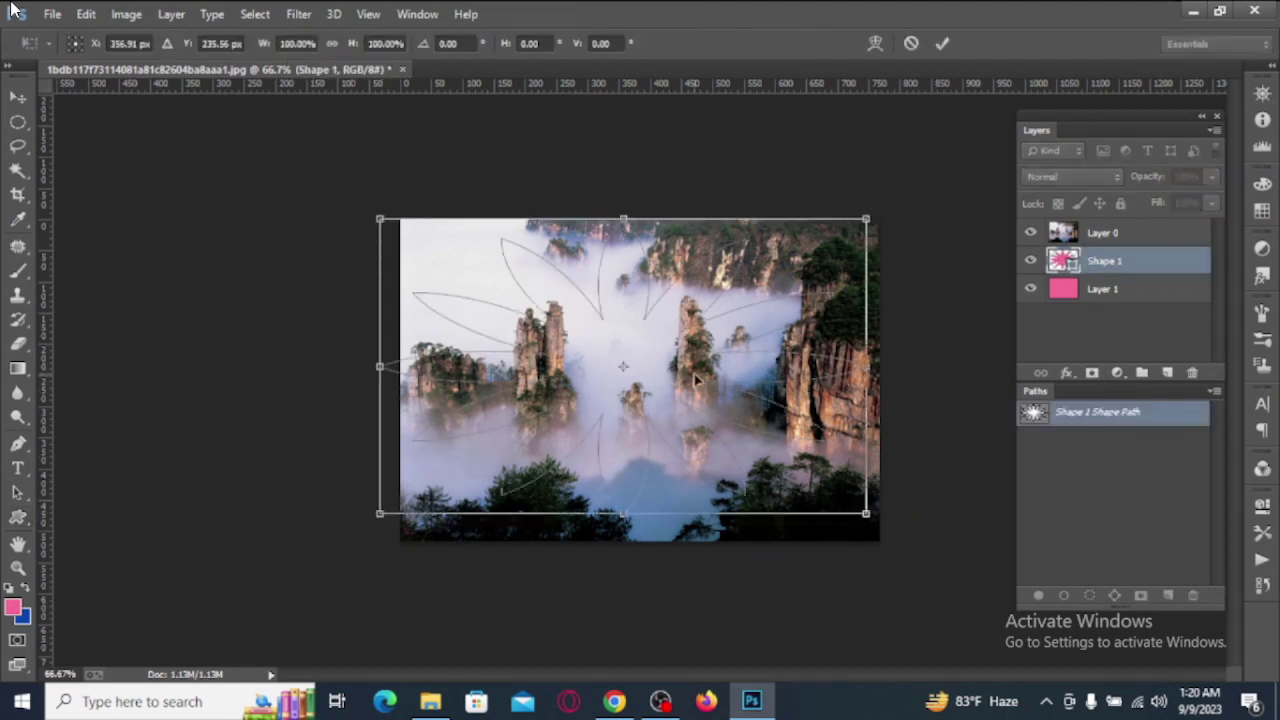
pyautogui.moveTo(697, 380); pyautogui.dragTo(717, 398)
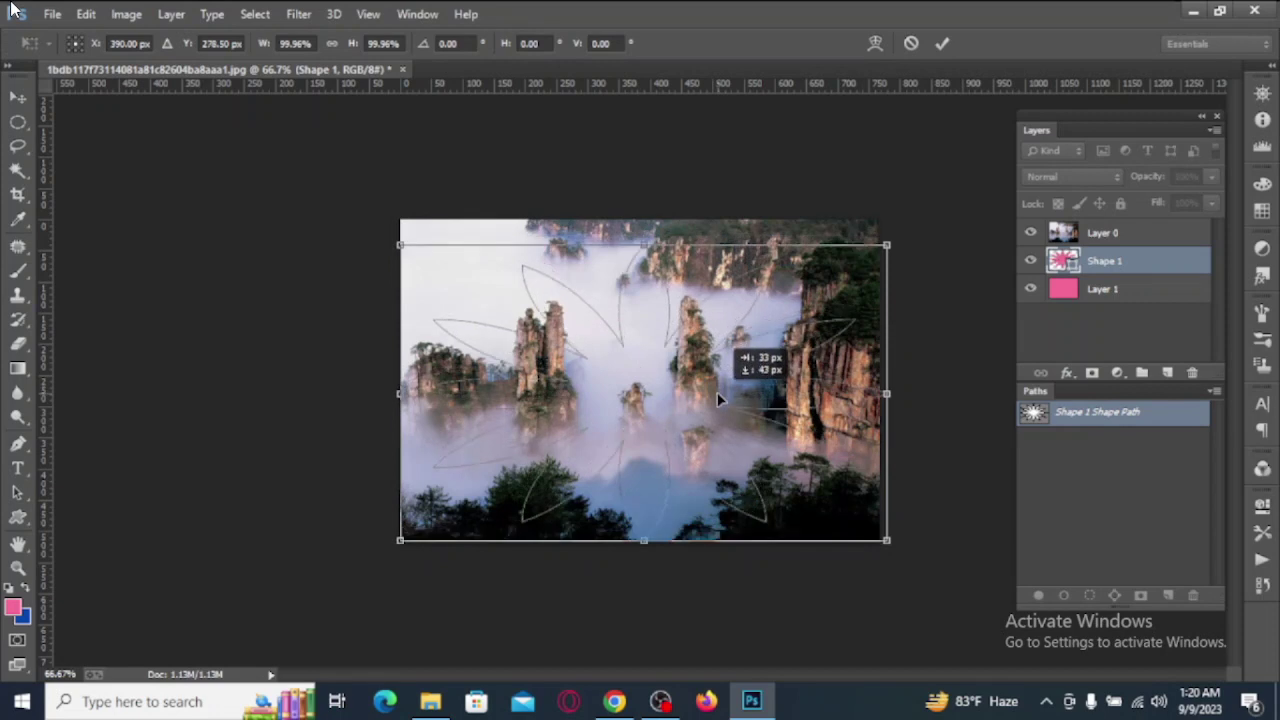
pyautogui.moveTo(889, 546); pyautogui.dragTo(878, 542)
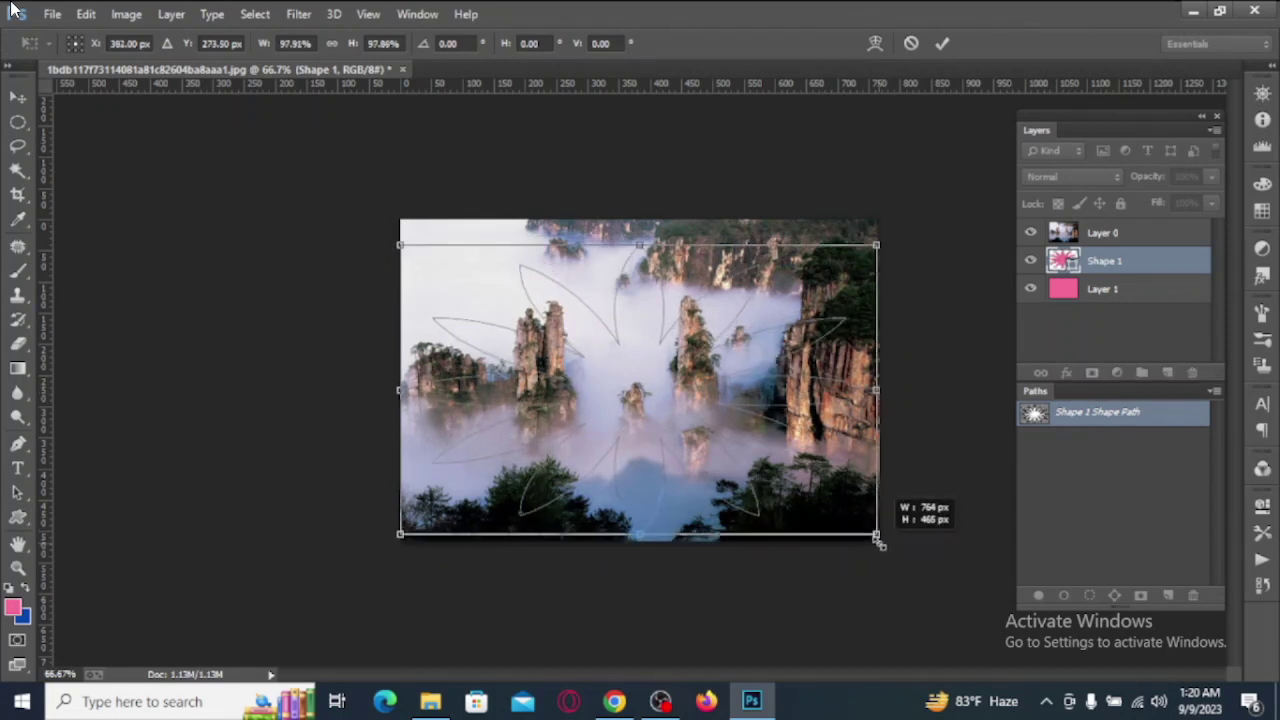
pyautogui.press('Up')
pyautogui.press('Up')
pyautogui.press('Up')
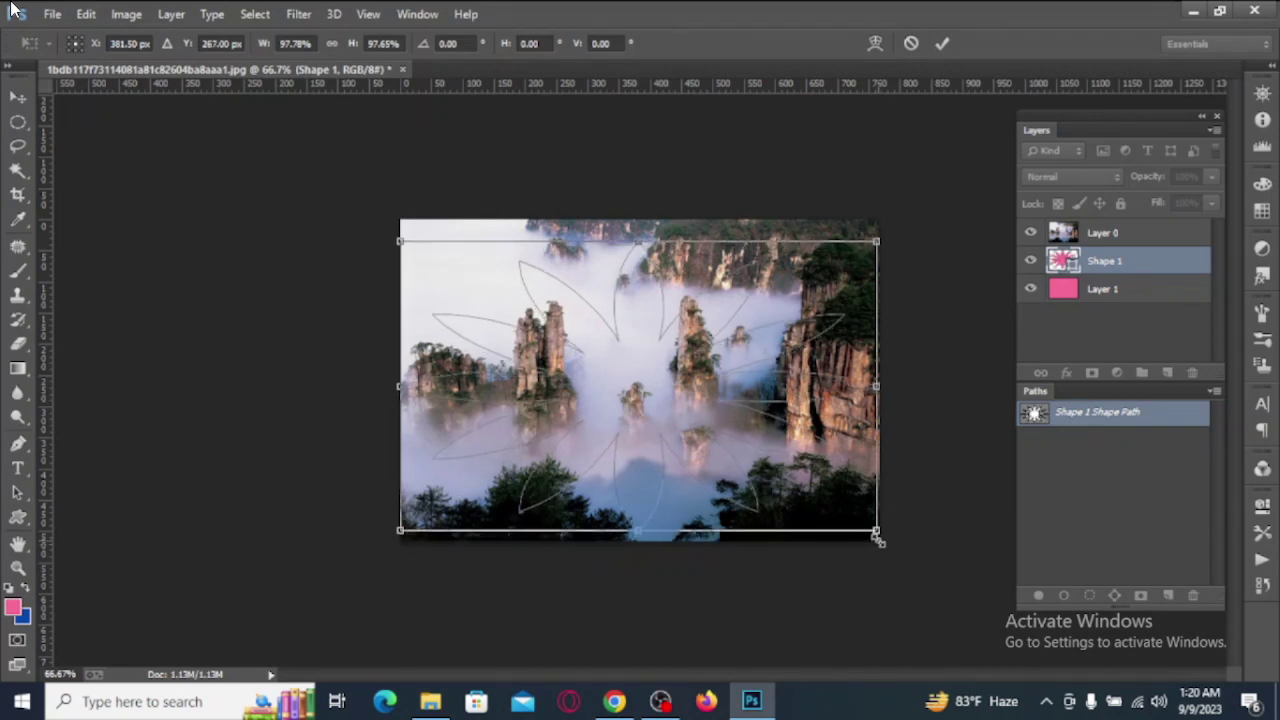
pyautogui.press('Up')
pyautogui.press('Up')
pyautogui.press('Up')
pyautogui.press('Up')
pyautogui.press('Up')
pyautogui.press('Up')
pyautogui.press('Up')
pyautogui.press('Up')
pyautogui.press('Up')
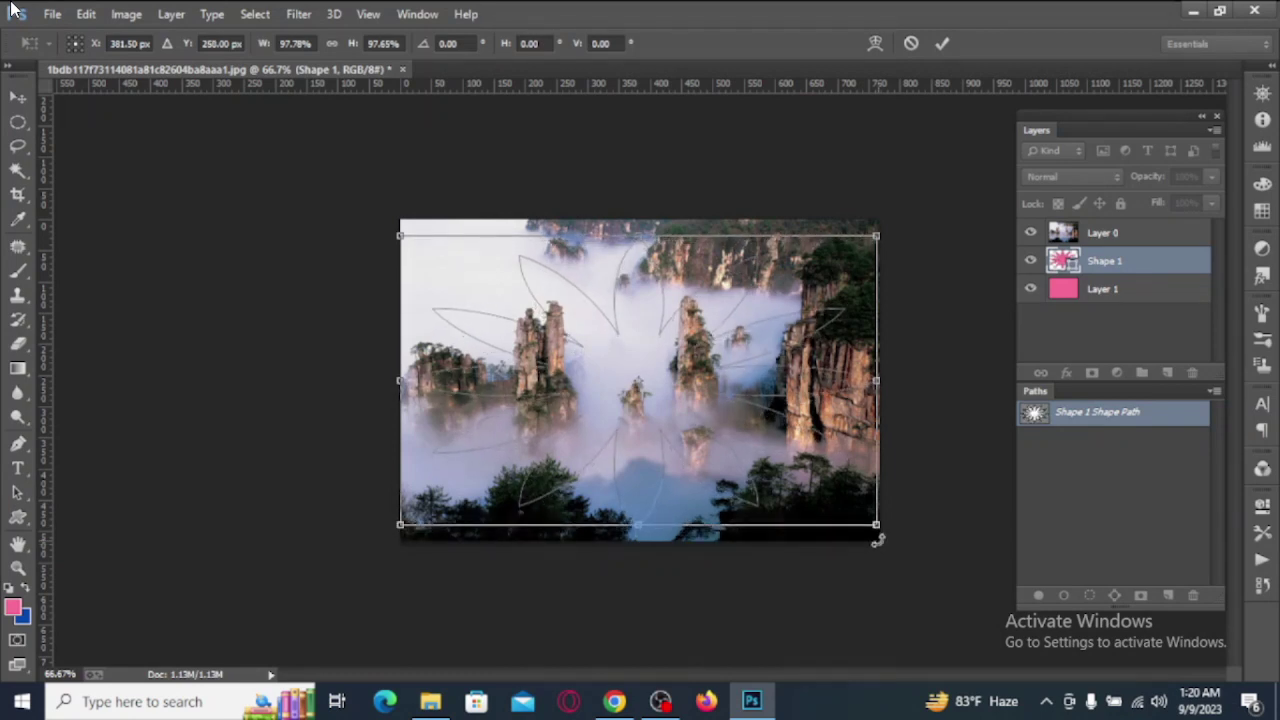
pyautogui.press('Return')
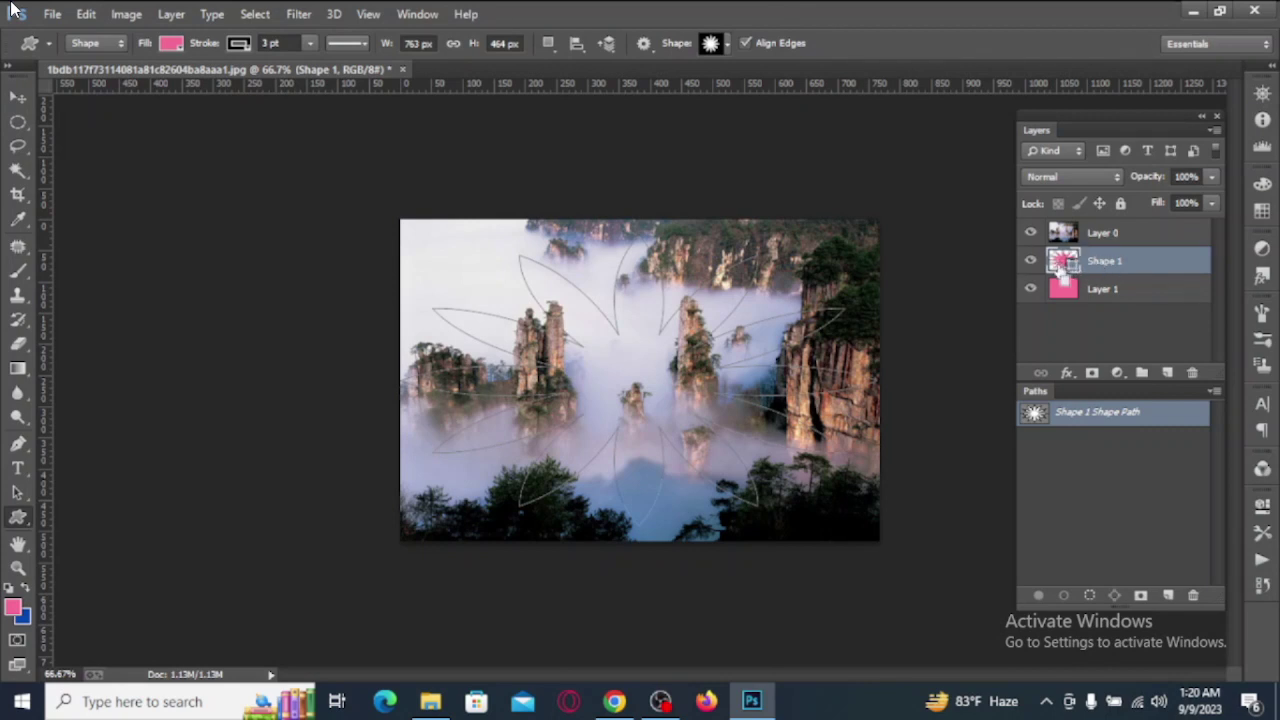
# - Clip the mountain photo on Layer 0 to the flower shape layer and clear the selection
pyautogui.keyDown('ctrl'); pyautogui.click(1063, 261); pyautogui.keyUp('ctrl')
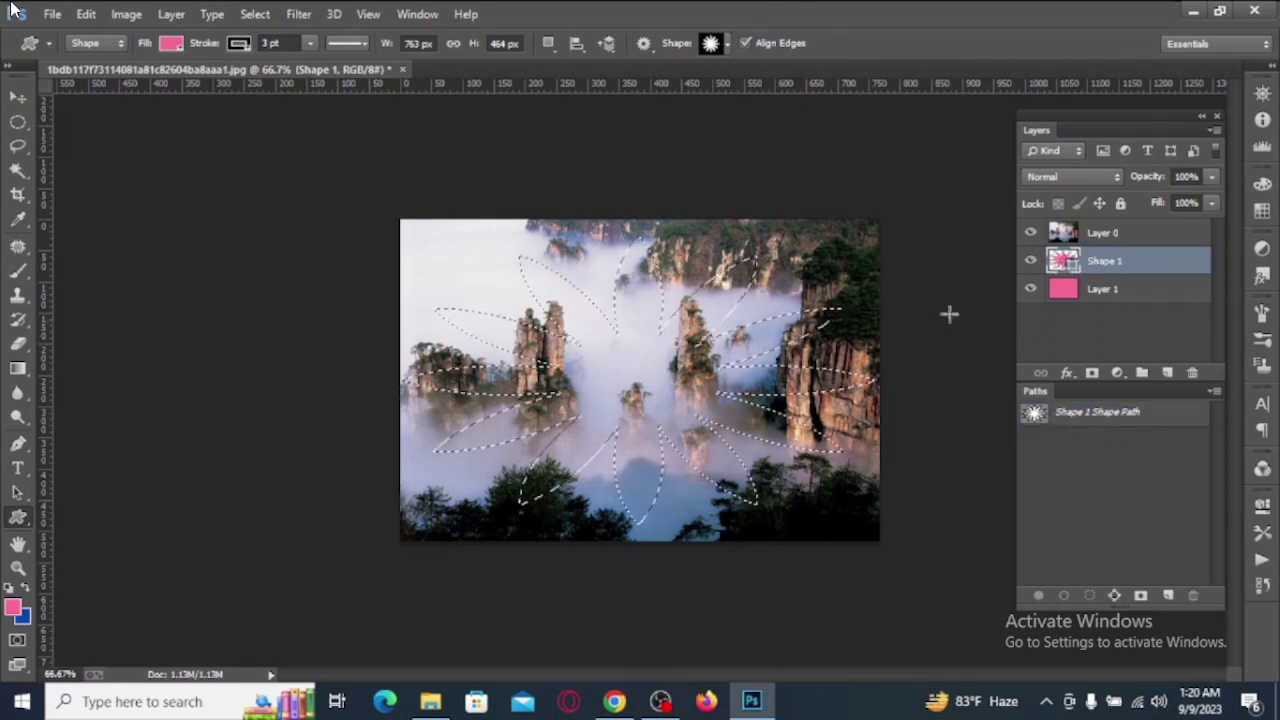
pyautogui.click(1136, 238)
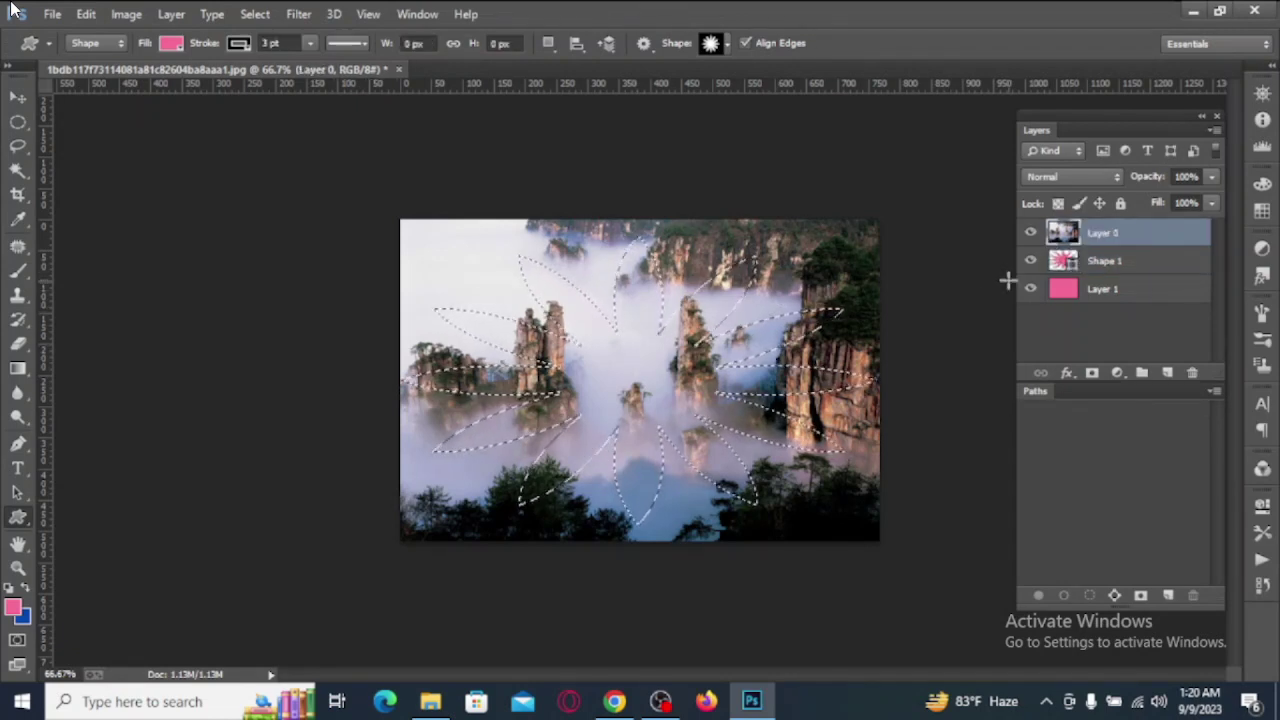
pyautogui.rightClick(1101, 235)
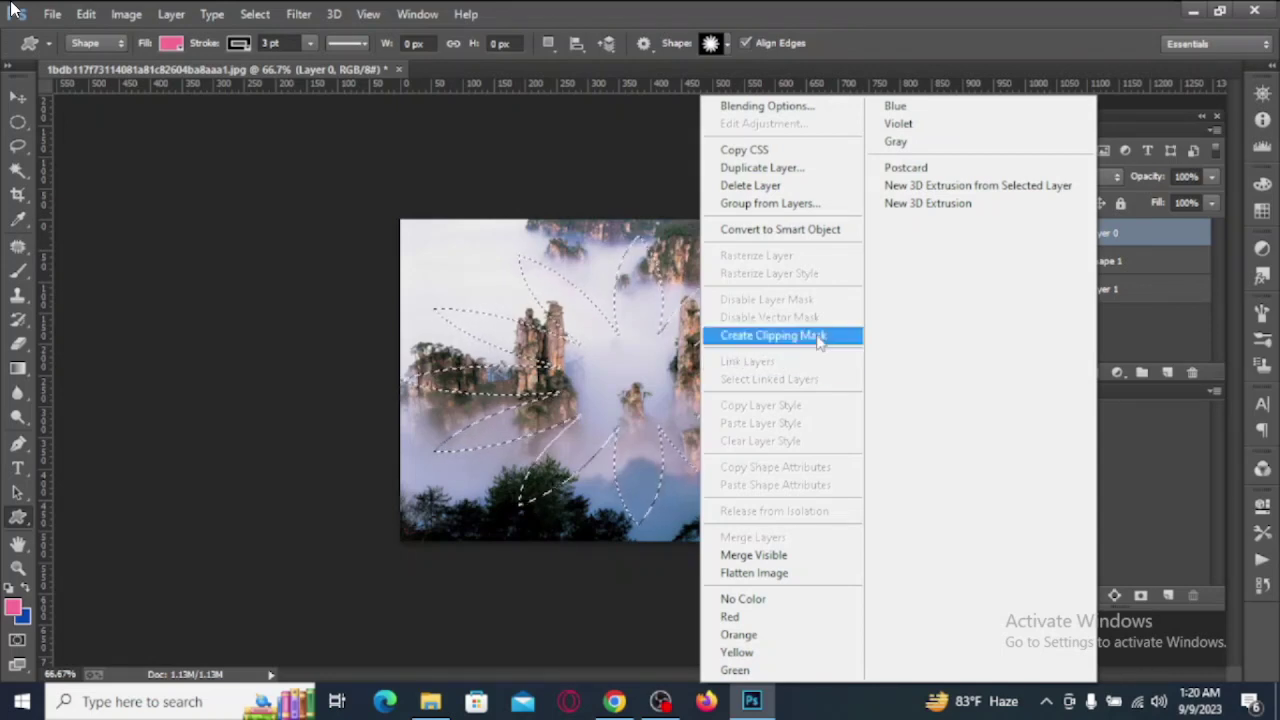
pyautogui.click(820, 341)
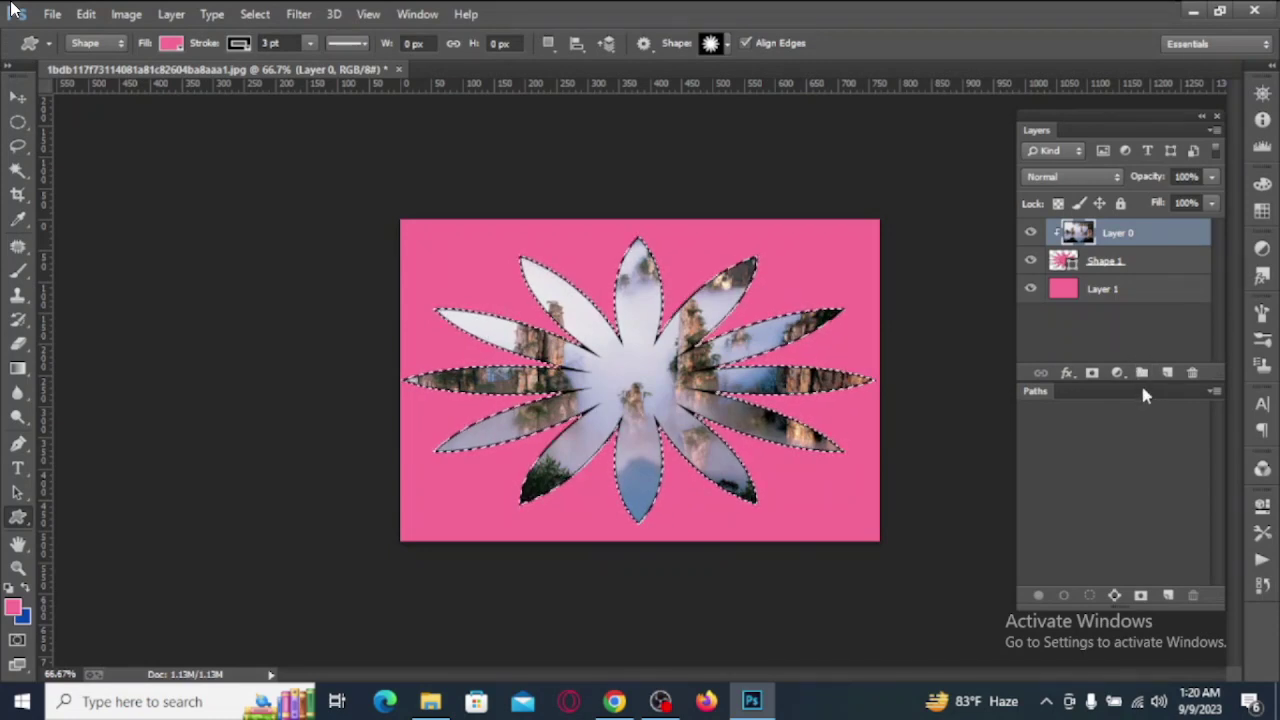
pyautogui.hotkey('ctrl', 'd')
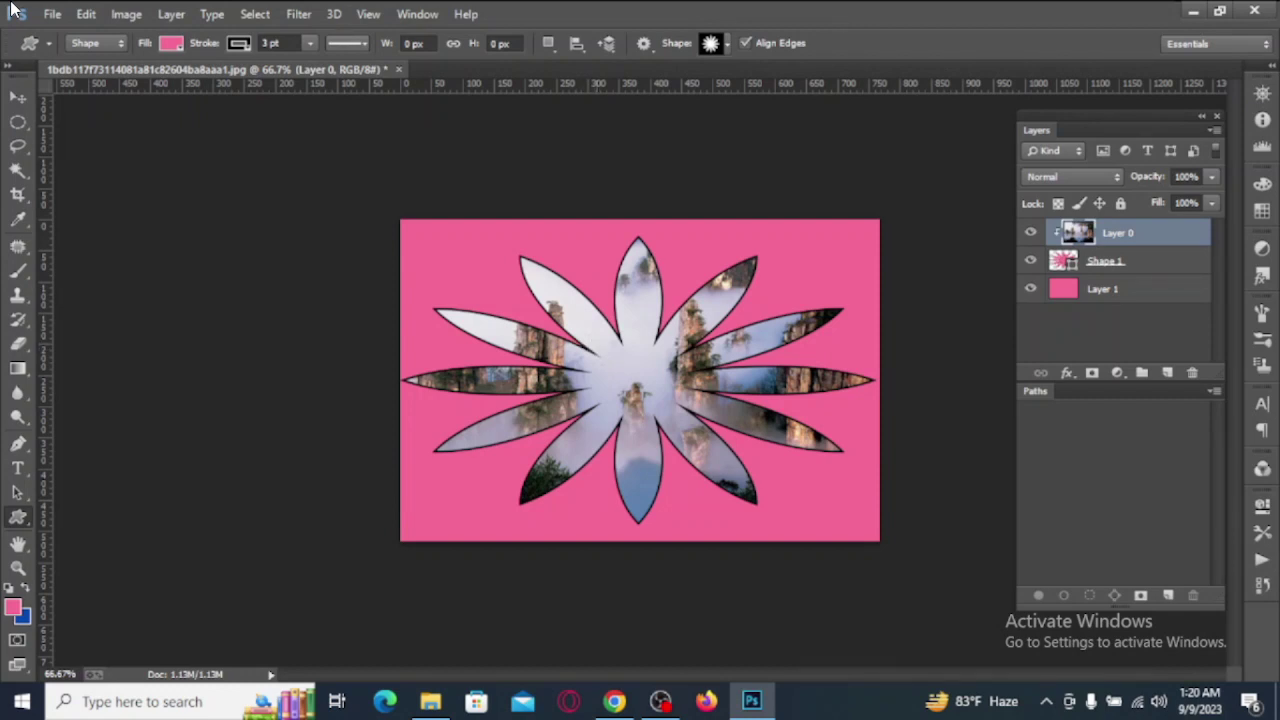
# - Nudge the mountain photo slightly to reposition it within the flower petals
pyautogui.click(18, 97)
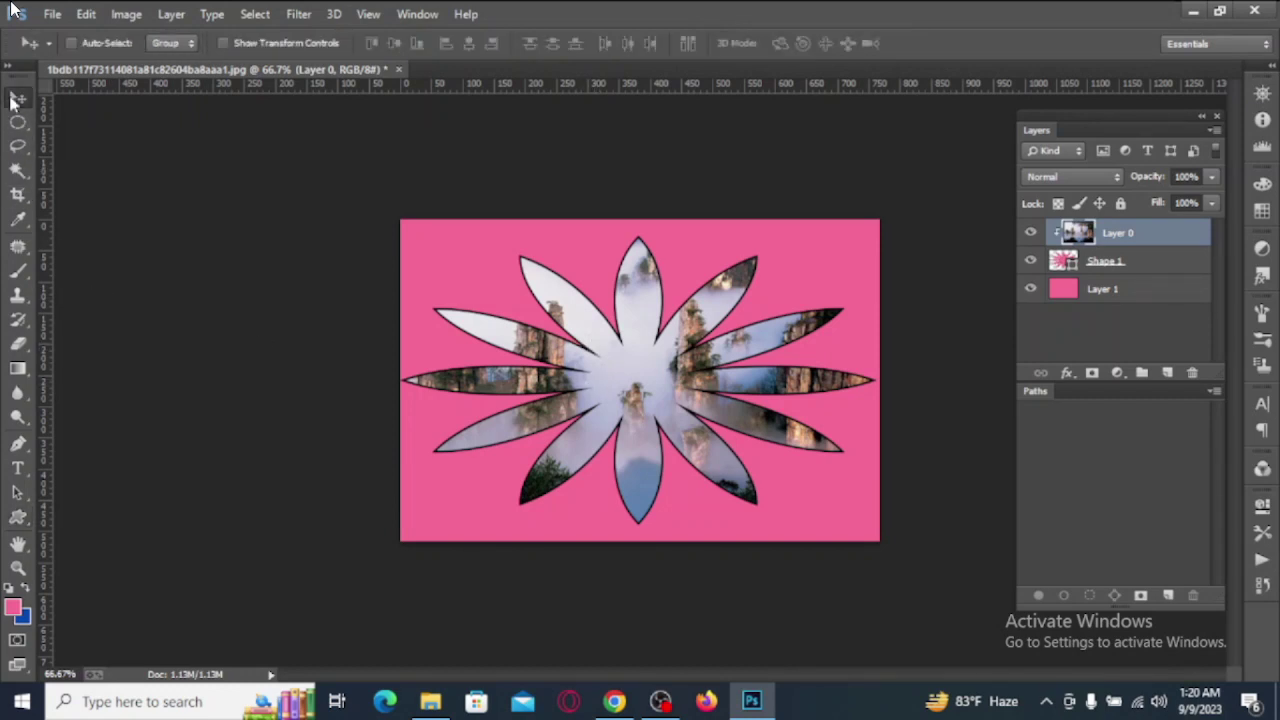
pyautogui.moveTo(676, 375)
pyautogui.mouseDown()
pyautogui.moveTo(698, 318)
pyautogui.moveTo(688, 369)
pyautogui.mouseUp()
pyautogui.click(1093, 320)
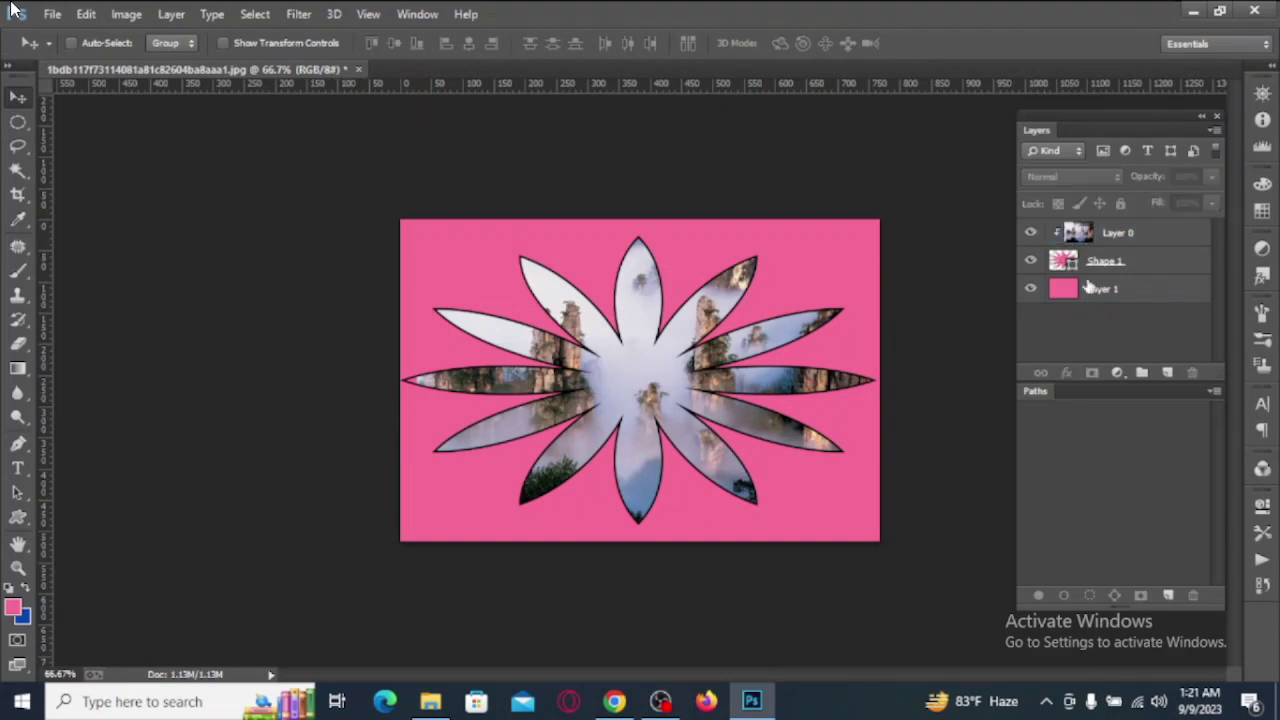
# - Merge Shape 1, Layer 1 and Layer 0 into a single Layer 0
pyautogui.click(1103, 261)
pyautogui.keyDown('shift'); pyautogui.click(1107, 294); pyautogui.keyUp('shift')
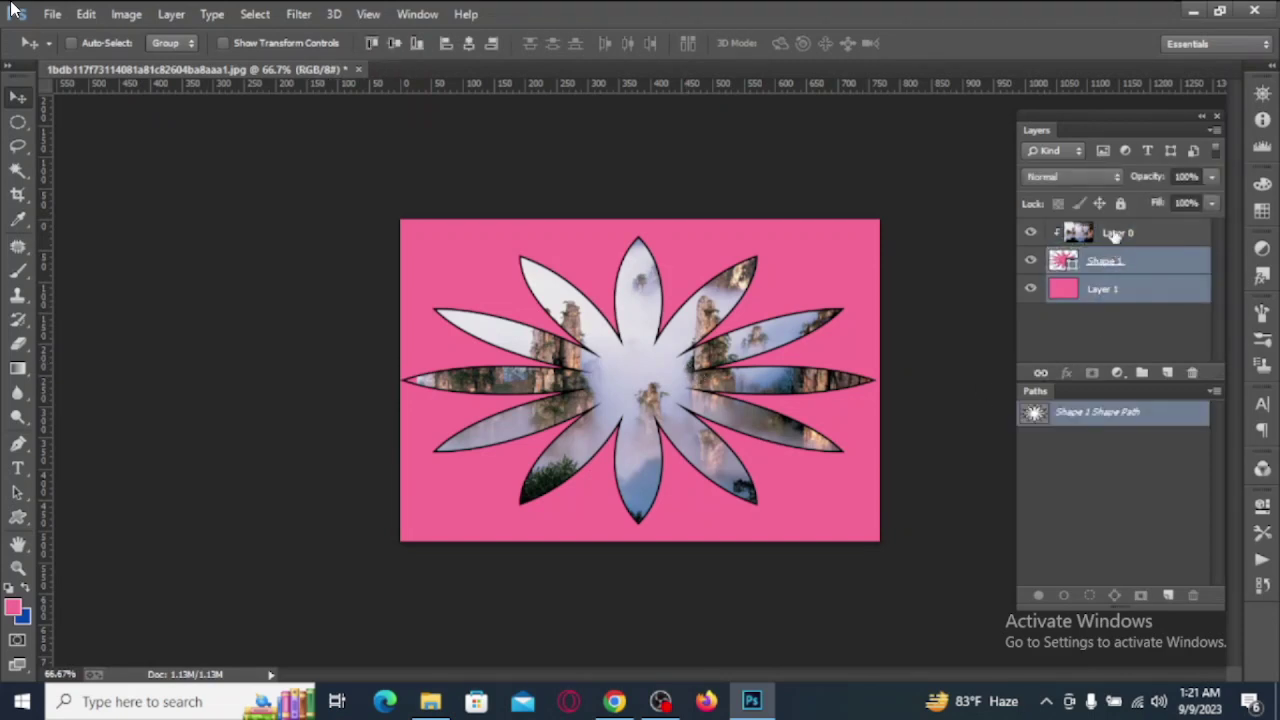
pyautogui.keyDown('shift'); pyautogui.click(1108, 233); pyautogui.keyUp('shift')
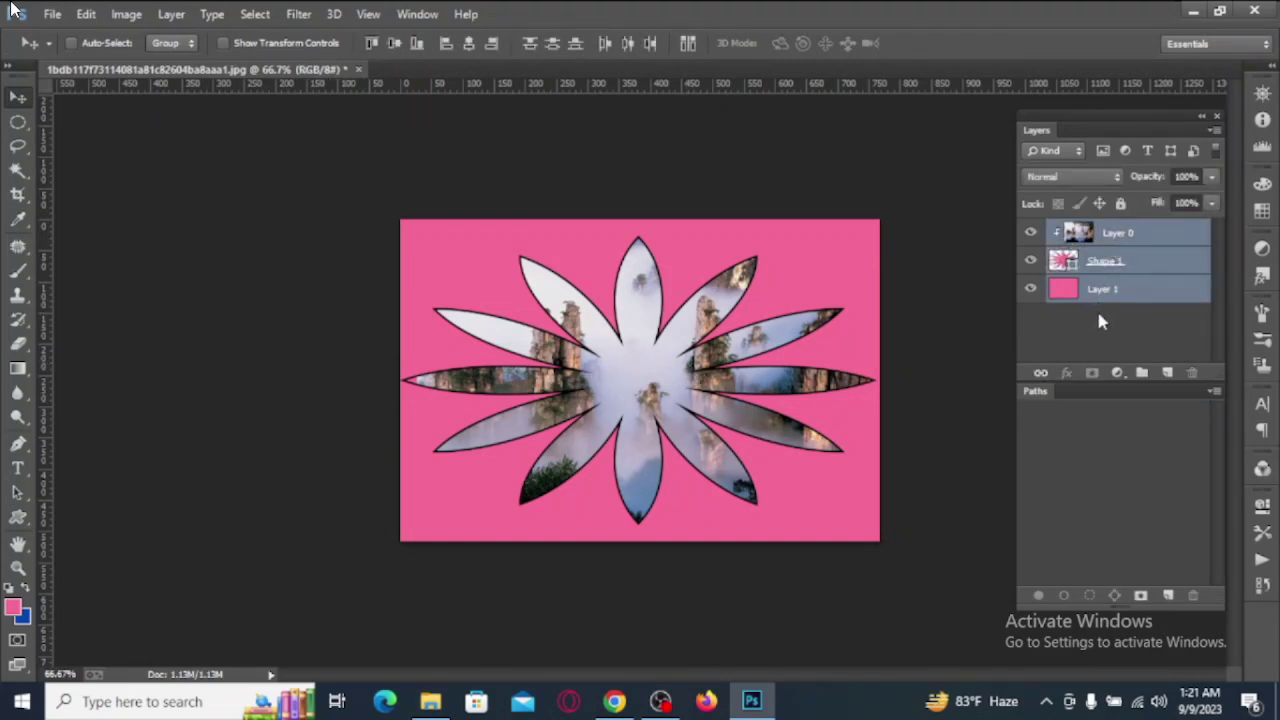
pyautogui.hotkey('ctrl', 'e')
pyautogui.scroll(-2, 672, 467)
pyautogui.scroll(3, 672, 467)
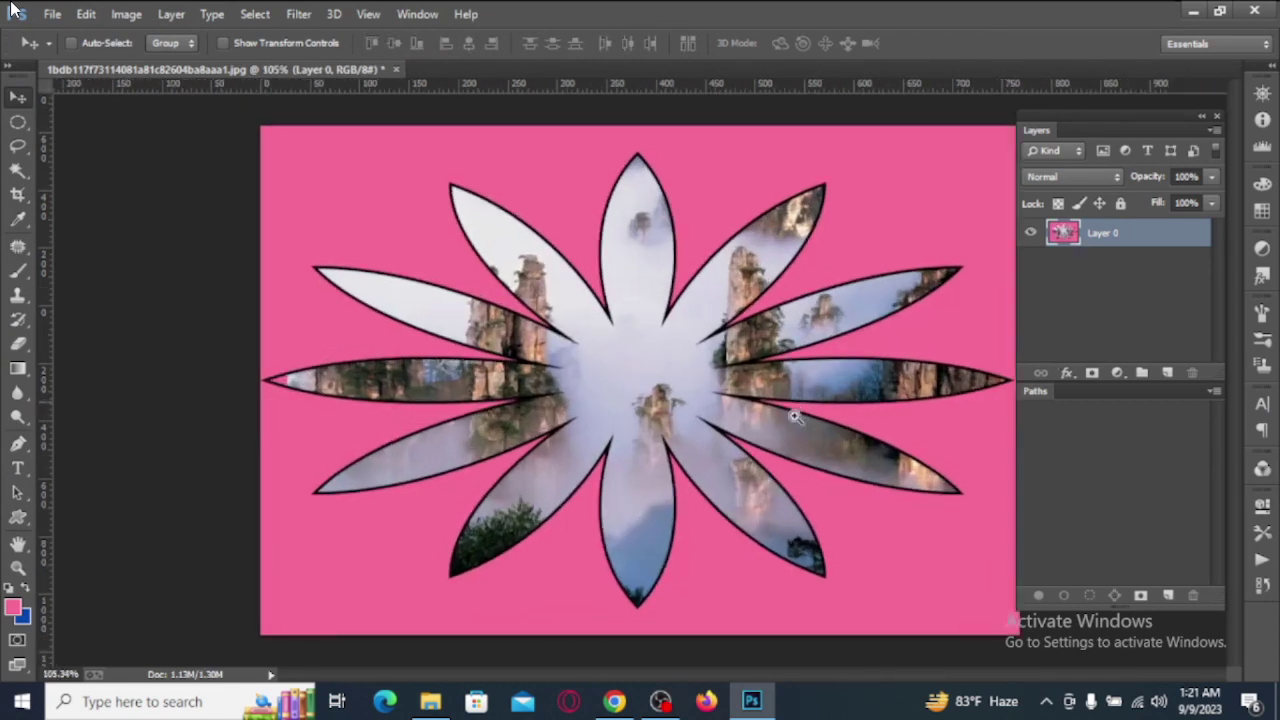
pyautogui.scroll(-2, 700, 420)
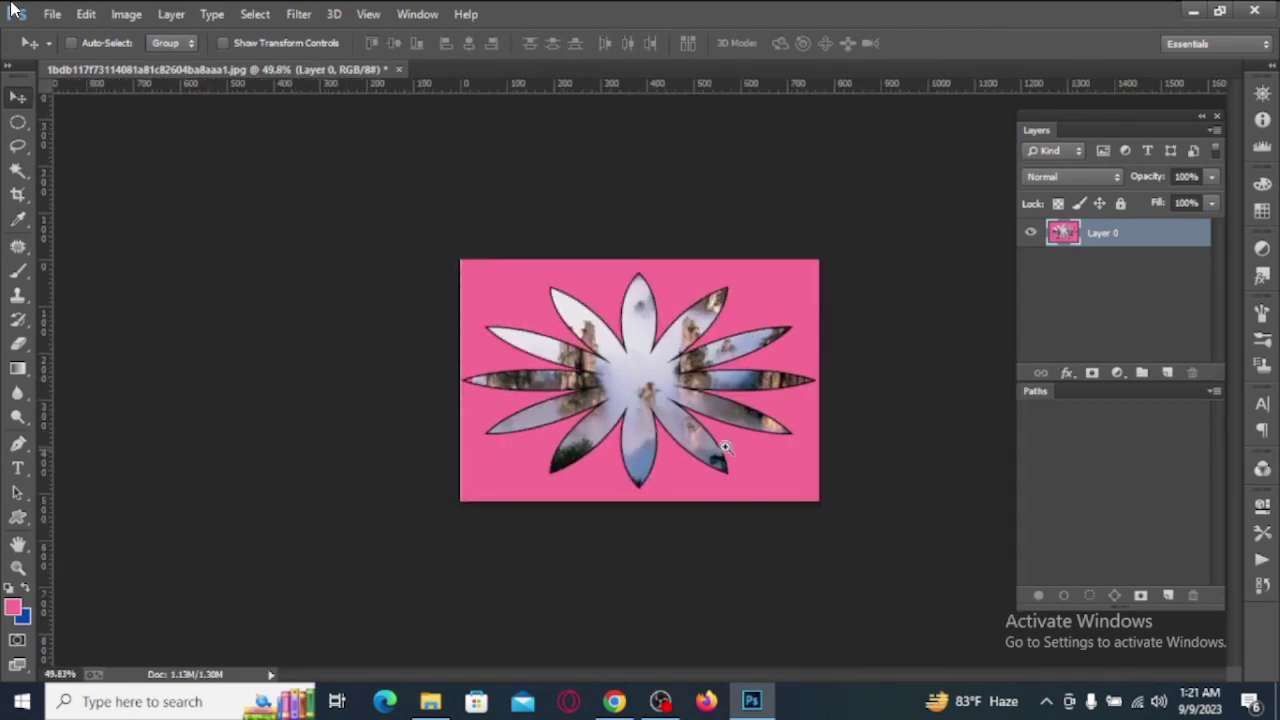
pyautogui.scroll(1, 729, 443)
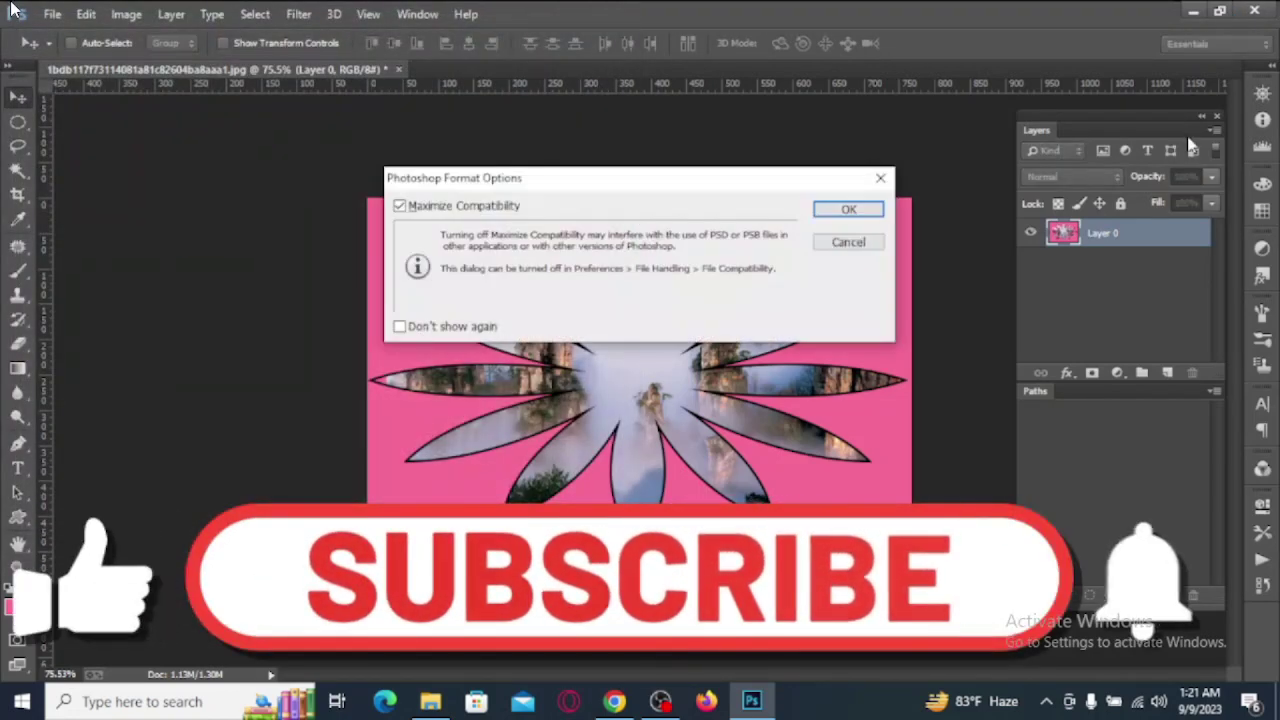
# - Confirm the Photoshop Format Options to save as 1bdb117f73114081a81c82604ba8aaa1.psd
pyautogui.click(840, 209)
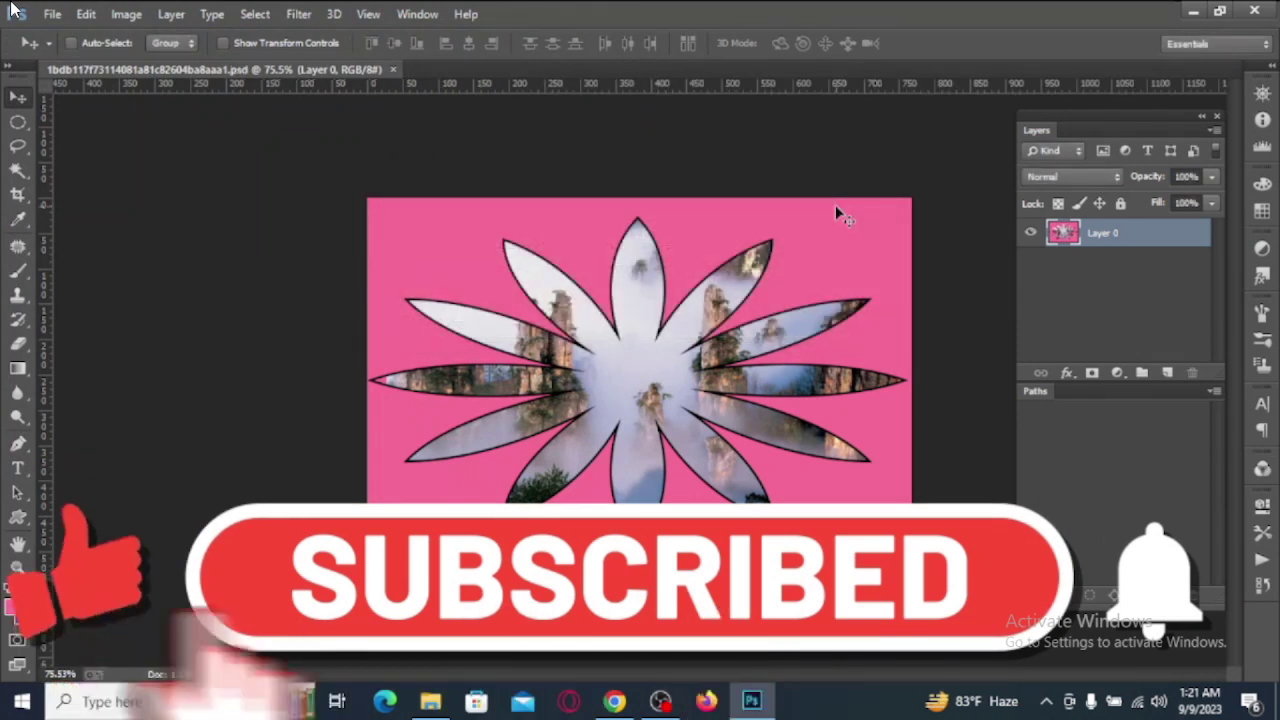